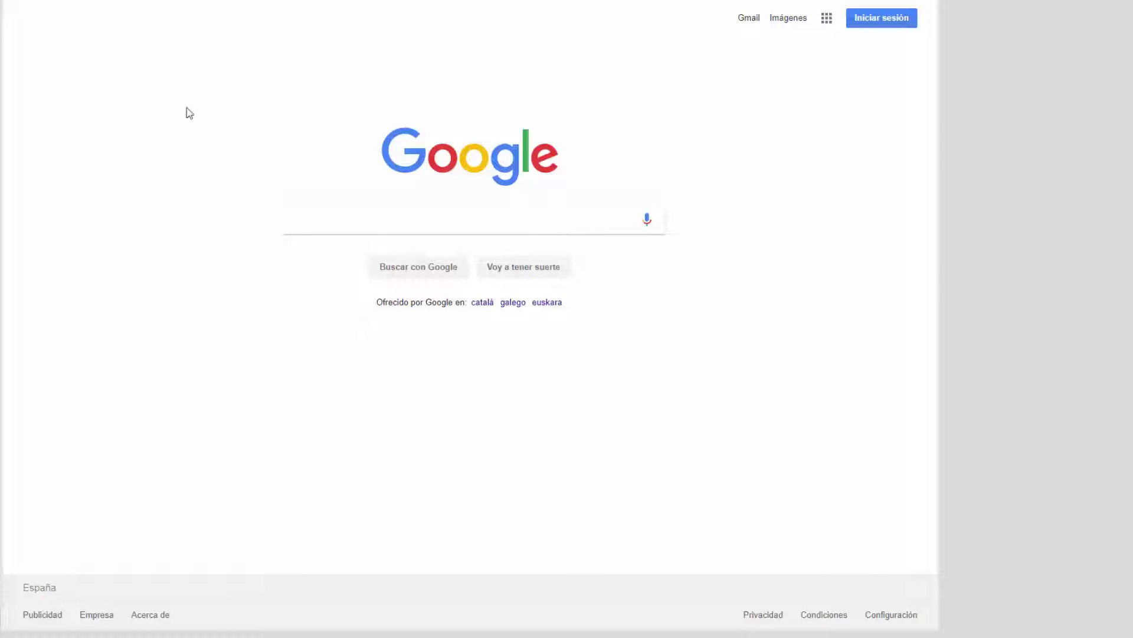
Search Google for 'adobe' and open the Adobe España result.
{"action": "left_click", "coordinate": [399, 223]}
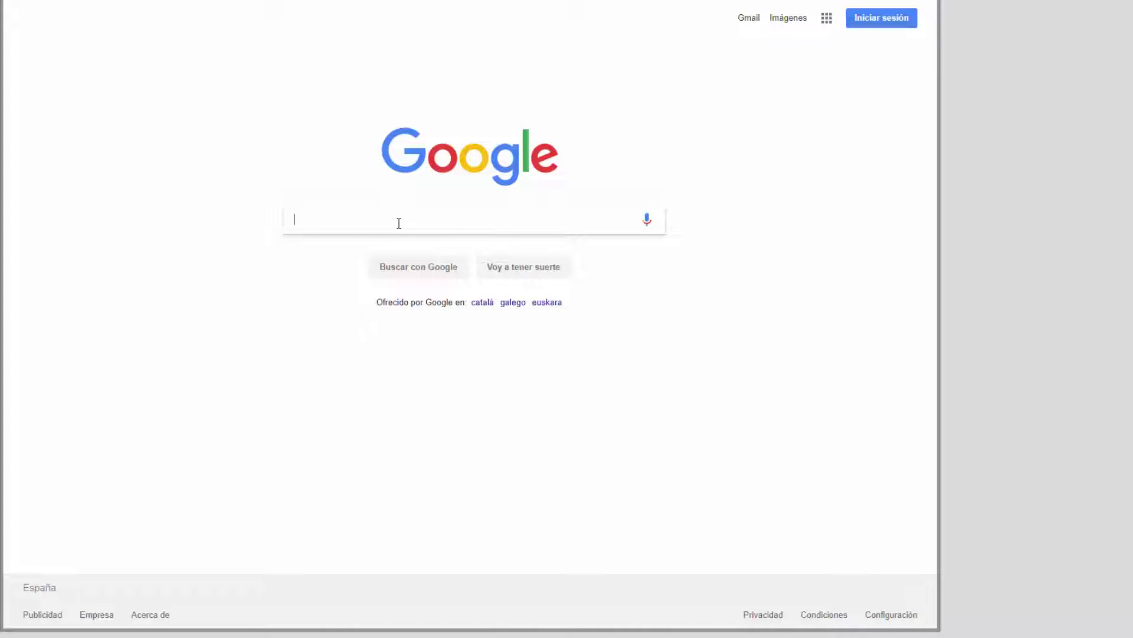
{"action": "type", "text": "adobe"}
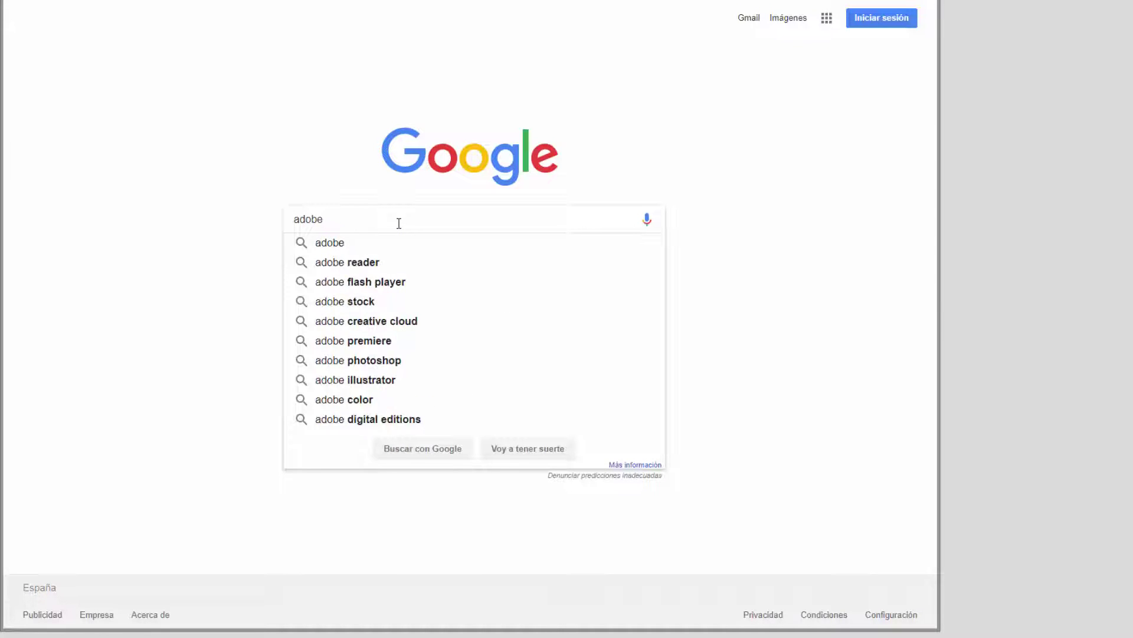
{"action": "key", "text": "Return"}
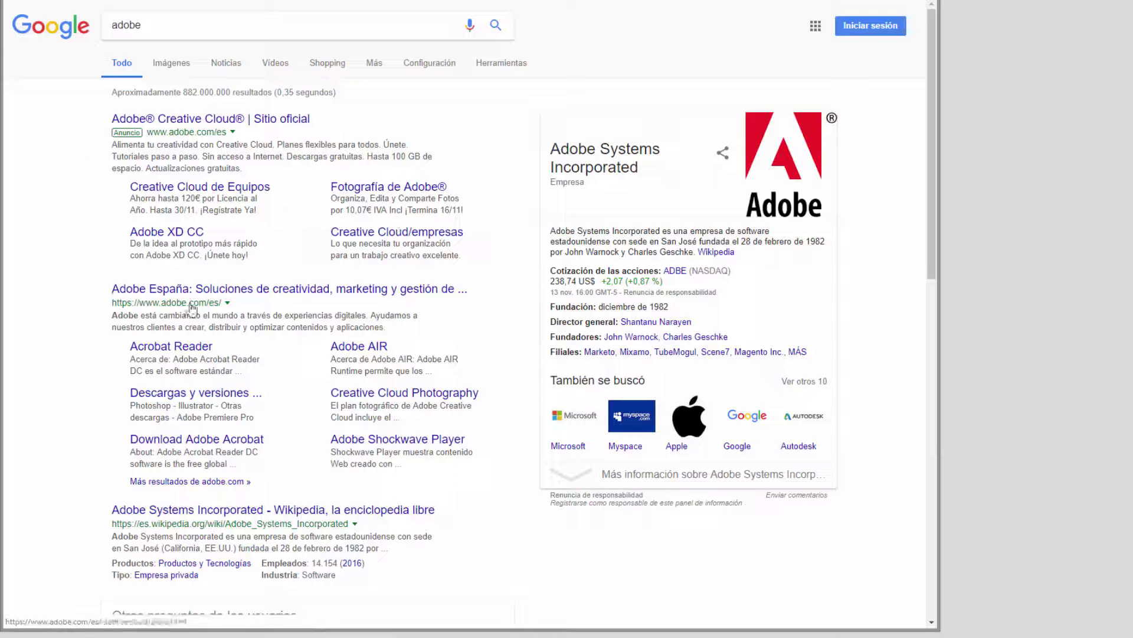
{"action": "scroll", "coordinate": [272, 336], "scroll_direction": "down", "scroll_amount": 1}
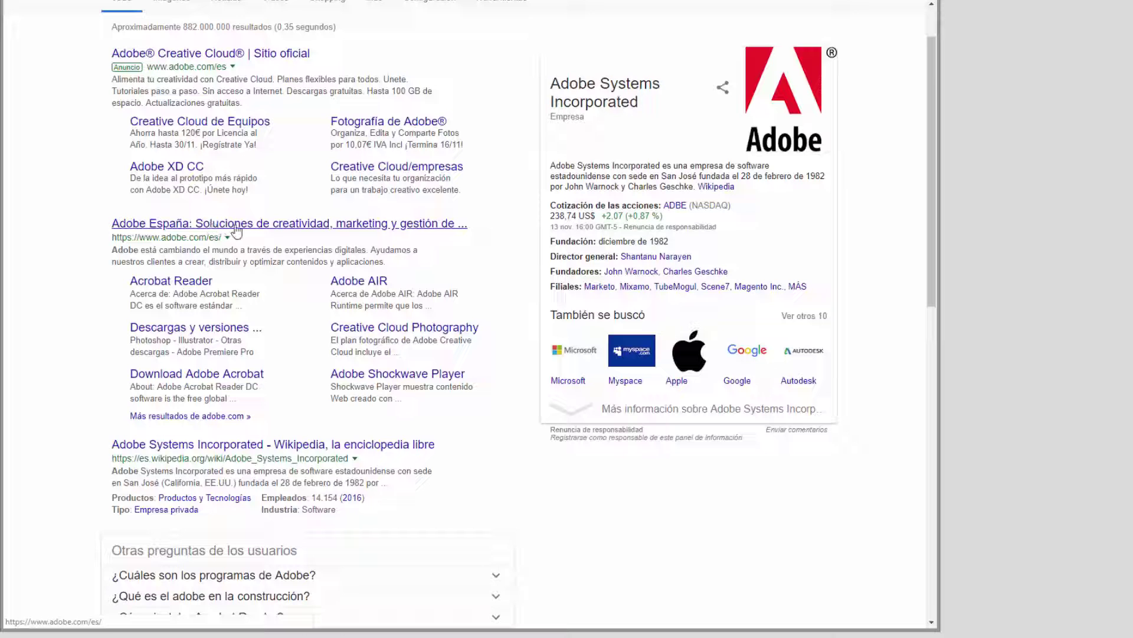
{"action": "left_click", "coordinate": [203, 224]}
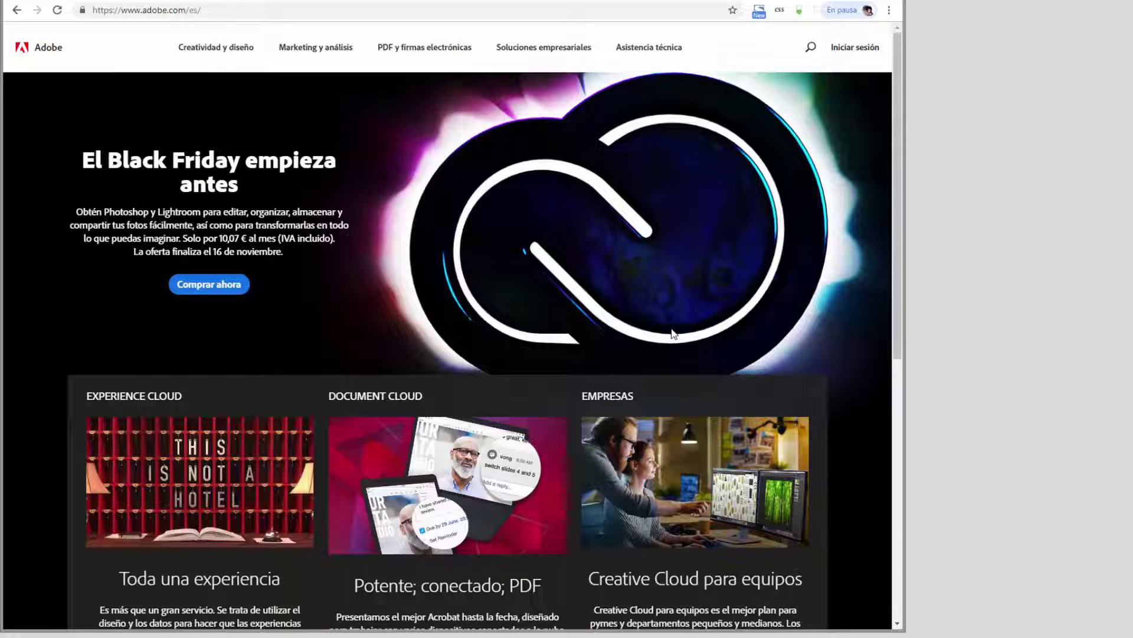
Scroll through the Adobe España homepage and open the Creatividad y diseño menu.
{"action": "scroll", "coordinate": [671, 327], "scroll_direction": "down", "scroll_amount": 2}
{"action": "scroll", "coordinate": [671, 328], "scroll_direction": "down", "scroll_amount": 1}
{"action": "scroll", "coordinate": [671, 328], "scroll_direction": "down", "scroll_amount": 2}
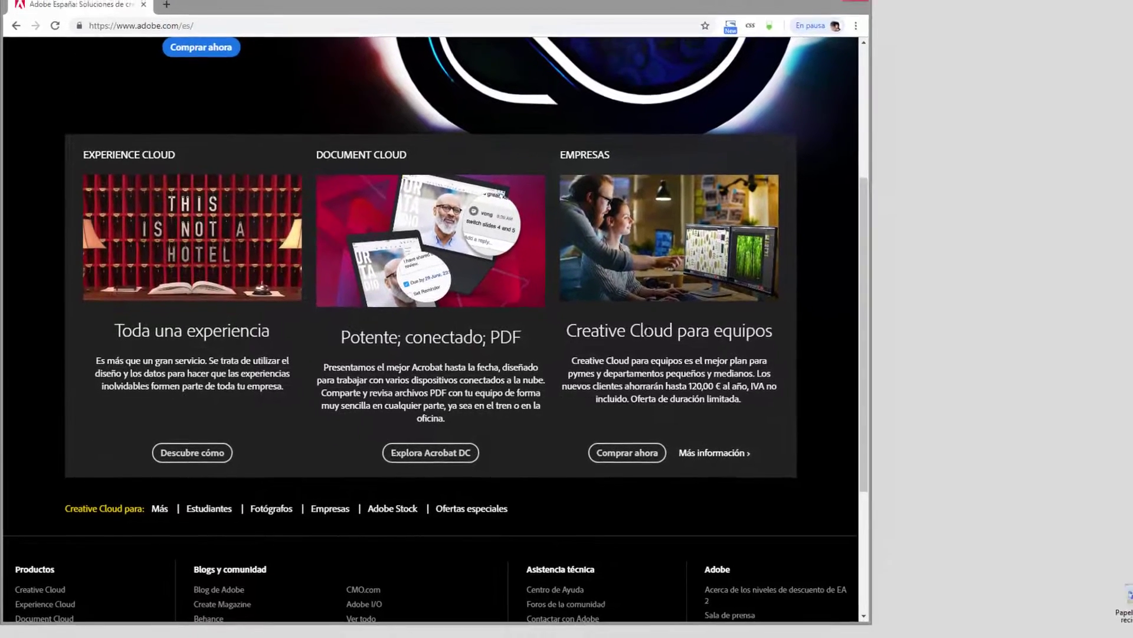
{"action": "scroll", "coordinate": [633, 323], "scroll_direction": "up", "scroll_amount": 5}
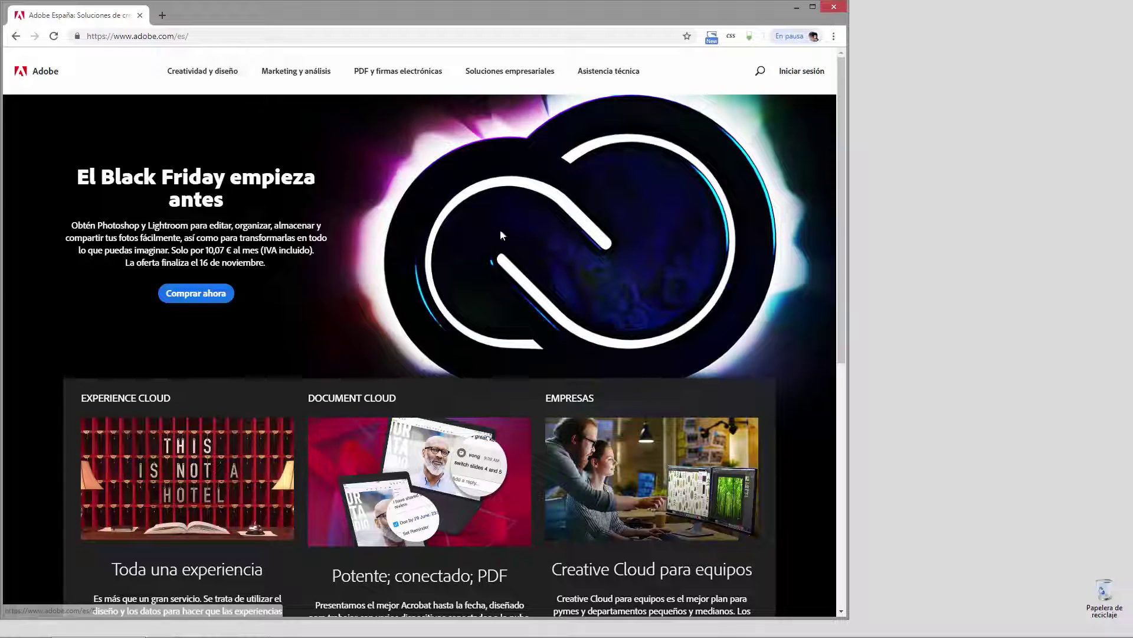
{"action": "mouse_move", "coordinate": [843, 207]}
{"action": "left_mouse_down"}
{"action": "mouse_move", "coordinate": [833, 231]}
{"action": "mouse_move", "coordinate": [834, 195]}
{"action": "left_mouse_up"}
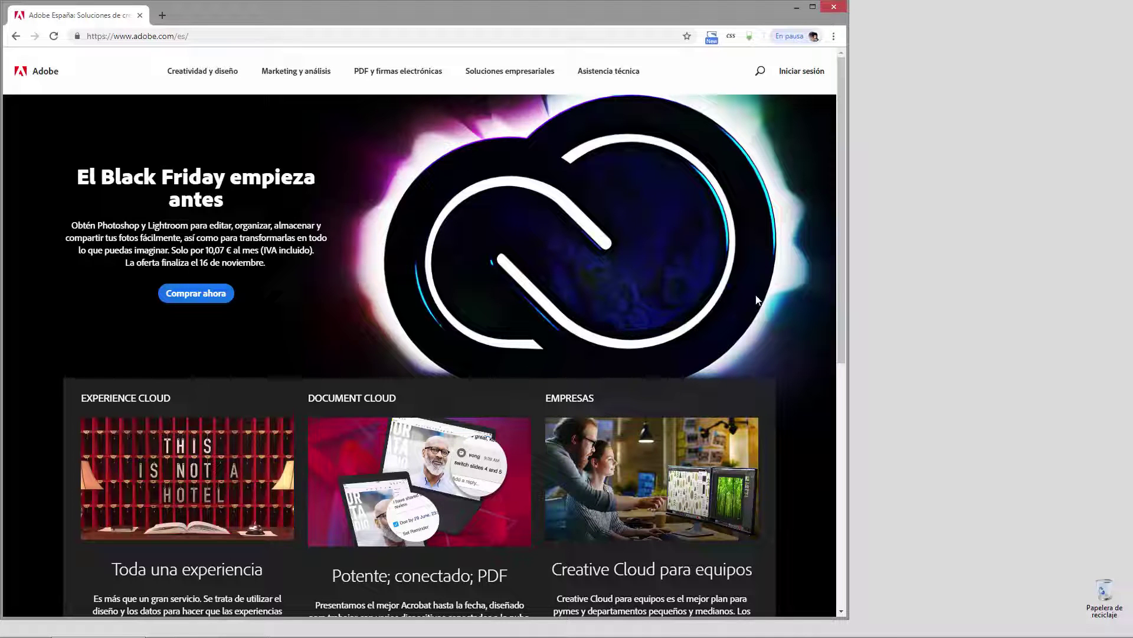
{"action": "mouse_move", "coordinate": [842, 239]}
{"action": "left_mouse_down"}
{"action": "mouse_move", "coordinate": [842, 496]}
{"action": "mouse_move", "coordinate": [842, 224]}
{"action": "left_mouse_up"}
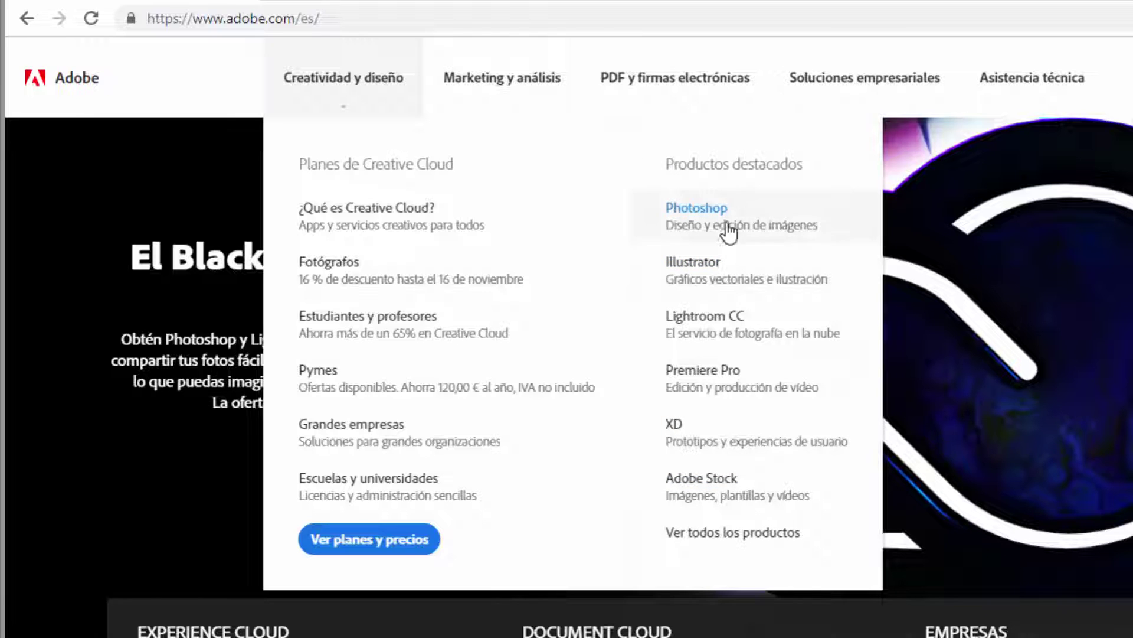
Open the Photoshop product page and go to its Comprar ahora plans page.
{"action": "left_click", "coordinate": [774, 216]}
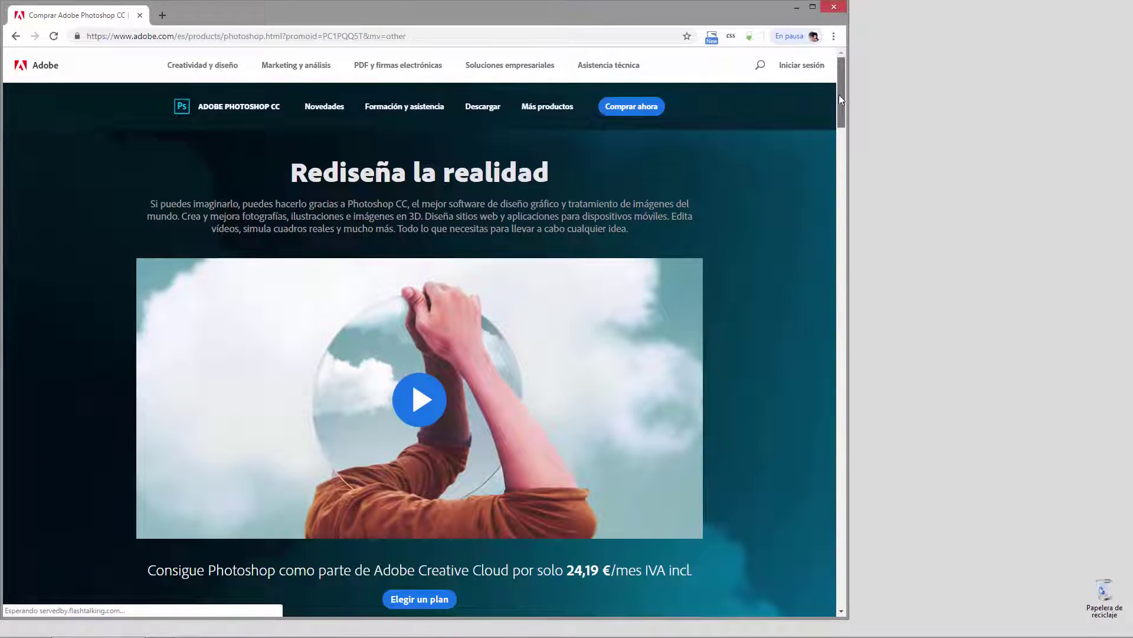
{"action": "mouse_move", "coordinate": [839, 93]}
{"action": "left_mouse_down"}
{"action": "mouse_move", "coordinate": [845, 279]}
{"action": "mouse_move", "coordinate": [831, 325]}
{"action": "left_mouse_up"}
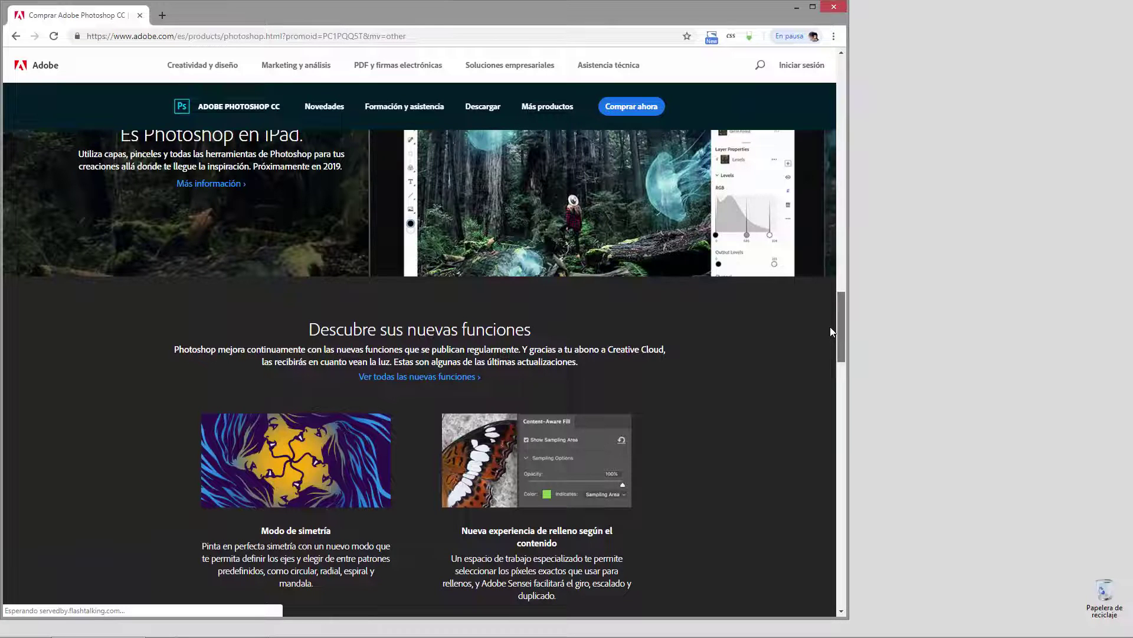
{"action": "mouse_move", "coordinate": [830, 326]}
{"action": "left_mouse_down"}
{"action": "mouse_move", "coordinate": [834, 560]}
{"action": "mouse_move", "coordinate": [808, 73]}
{"action": "left_mouse_up"}
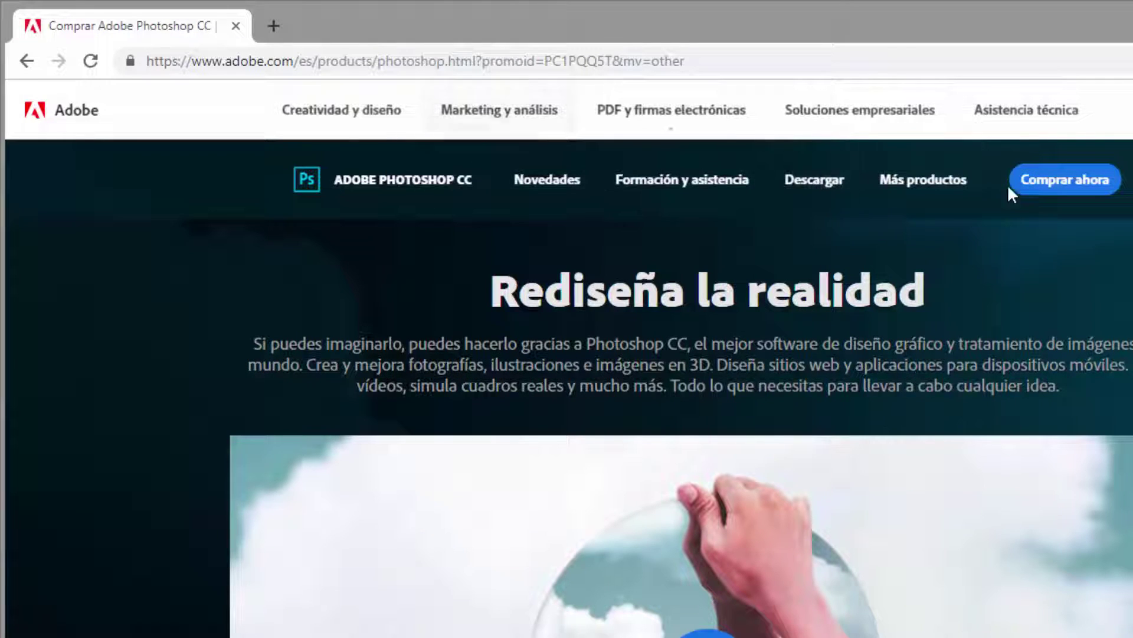
{"action": "left_click", "coordinate": [1072, 180]}
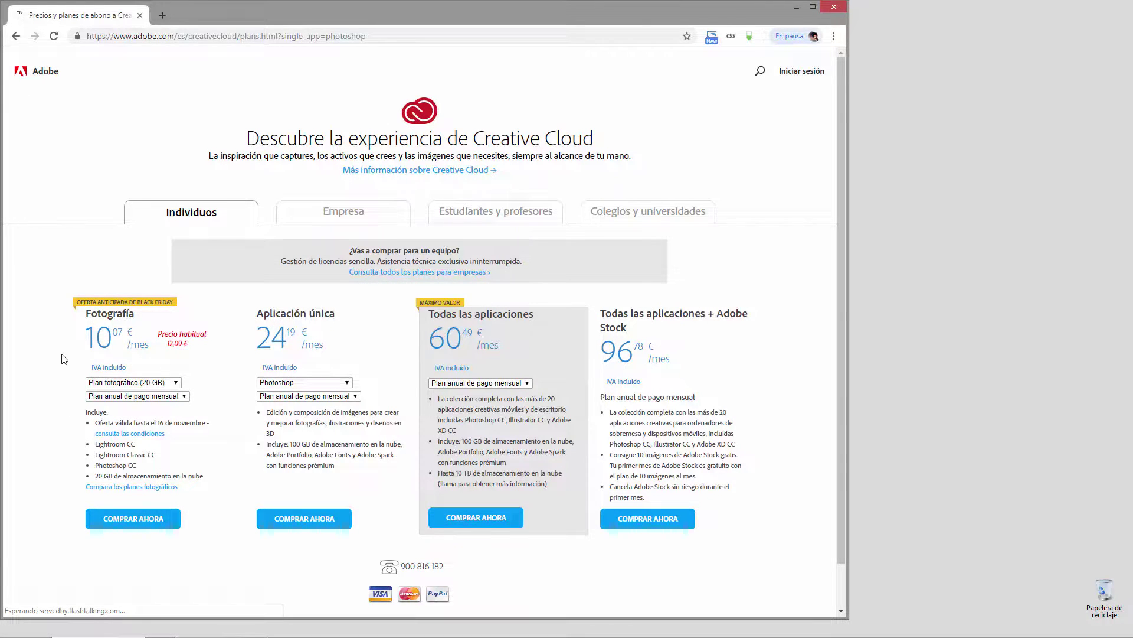
Review the Fotografía plan options and highlight the apps it includes, like Photoshop CC.
{"action": "left_click", "coordinate": [158, 381]}
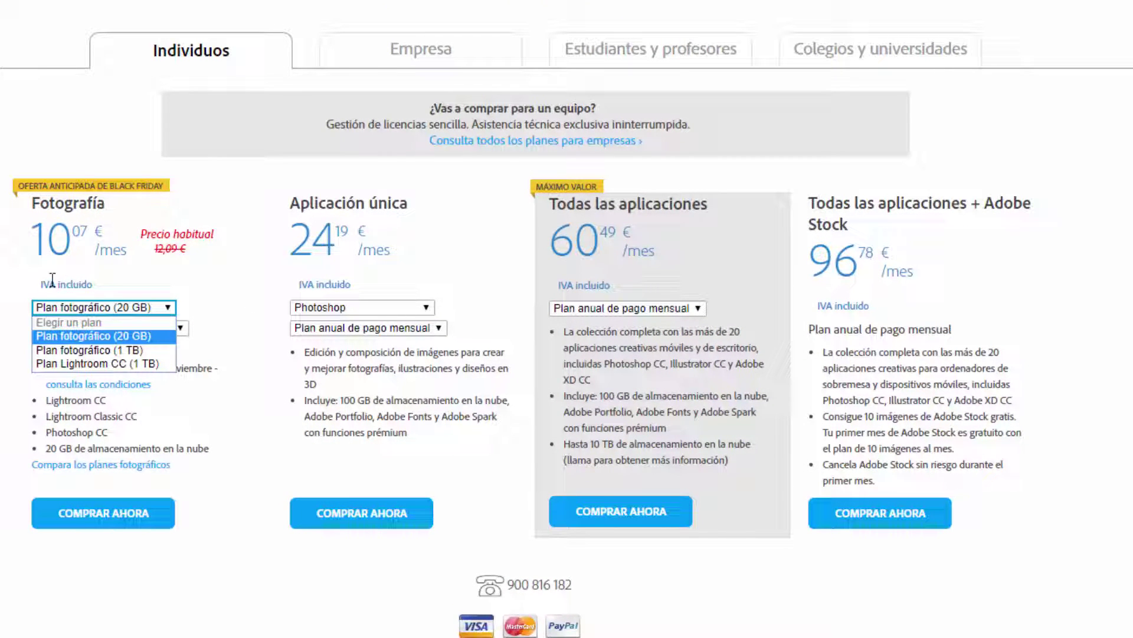
{"action": "left_click", "coordinate": [24, 332]}
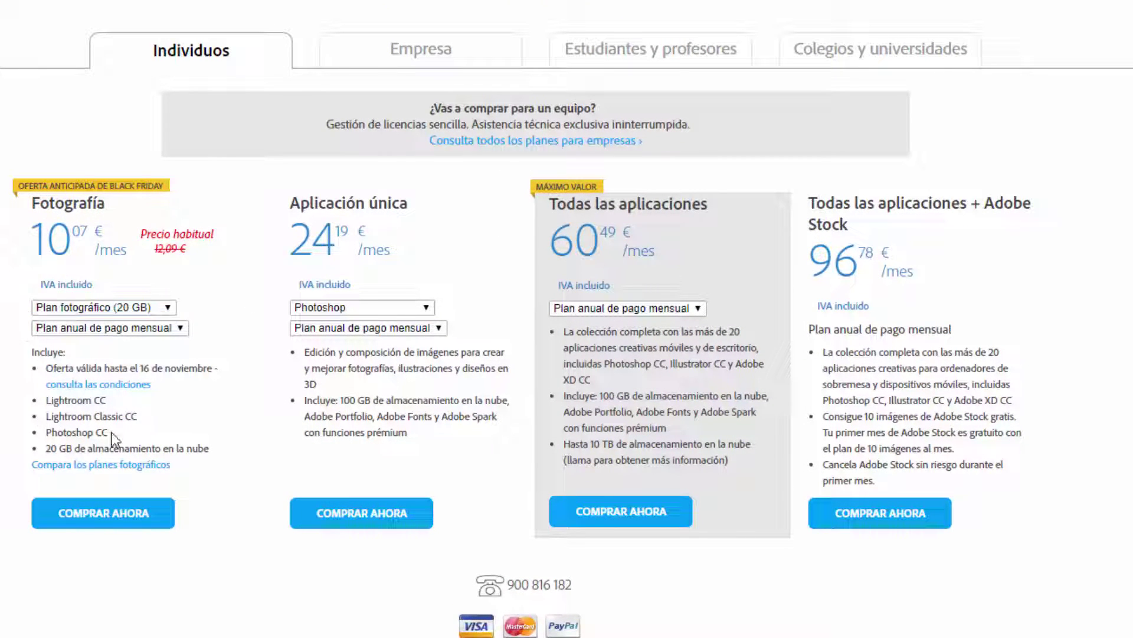
{"action": "left_click_drag", "start_coordinate": [110, 434], "coordinate": [44, 435]}
{"action": "left_click_drag", "start_coordinate": [47, 397], "coordinate": [129, 440]}
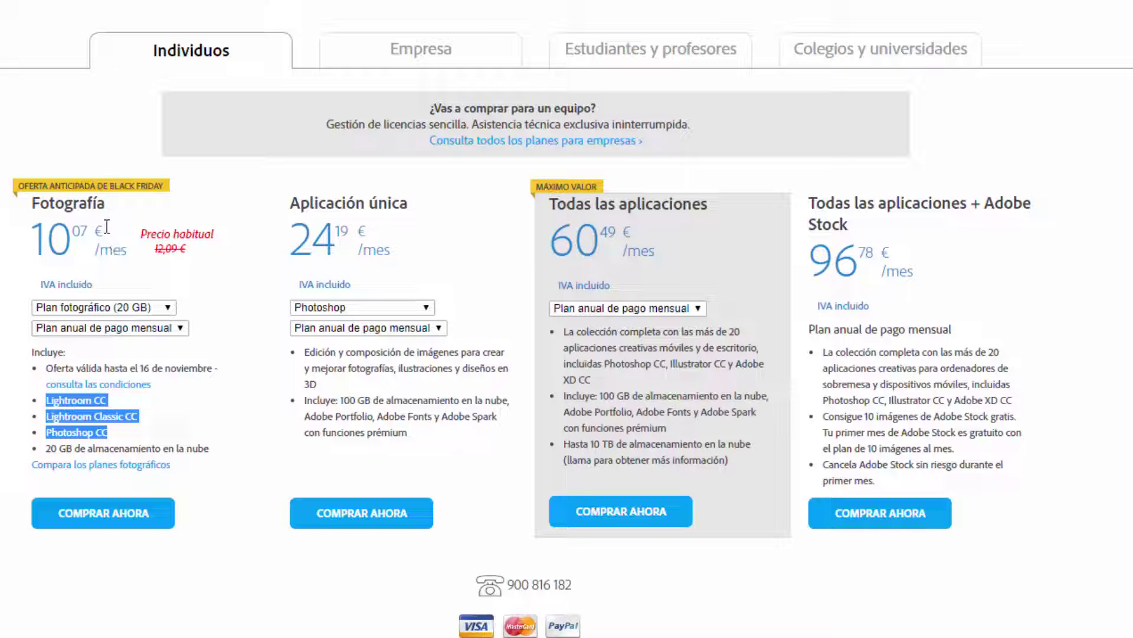
Compare the Estudiantes, Empresa and Colegios plan pricing.
{"action": "left_click", "coordinate": [639, 54]}
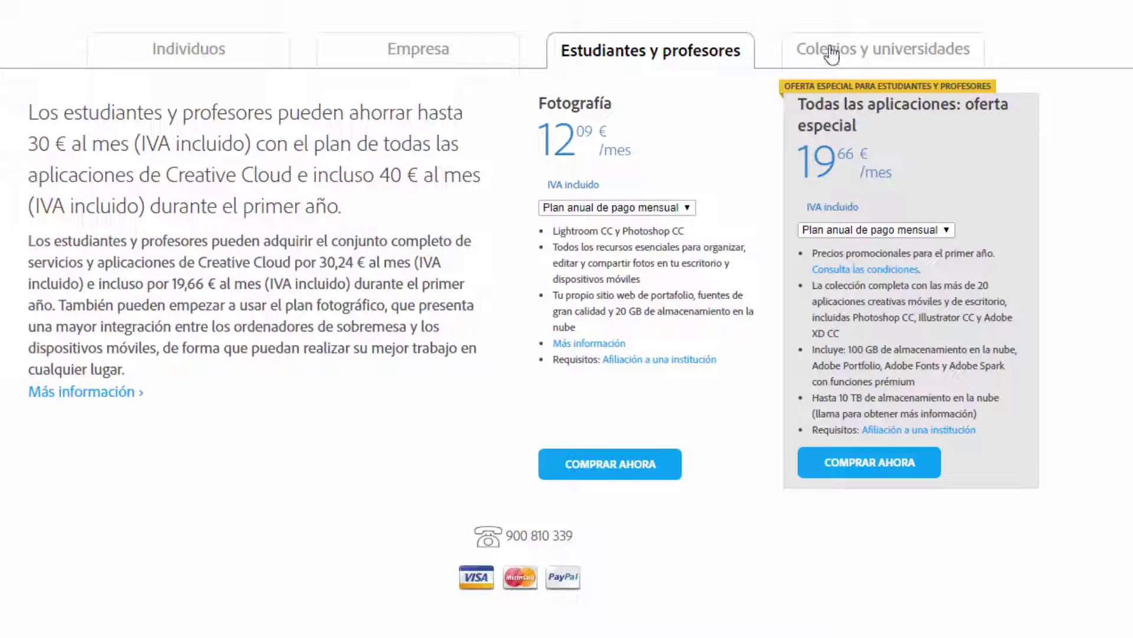
{"action": "left_click", "coordinate": [391, 58]}
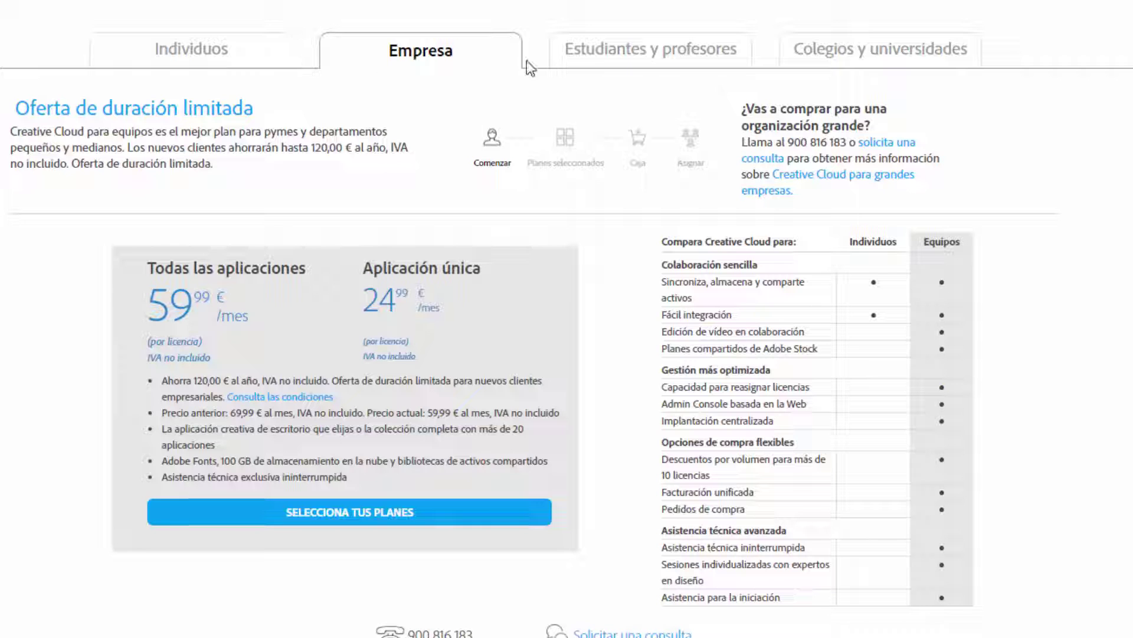
{"action": "left_click", "coordinate": [875, 57]}
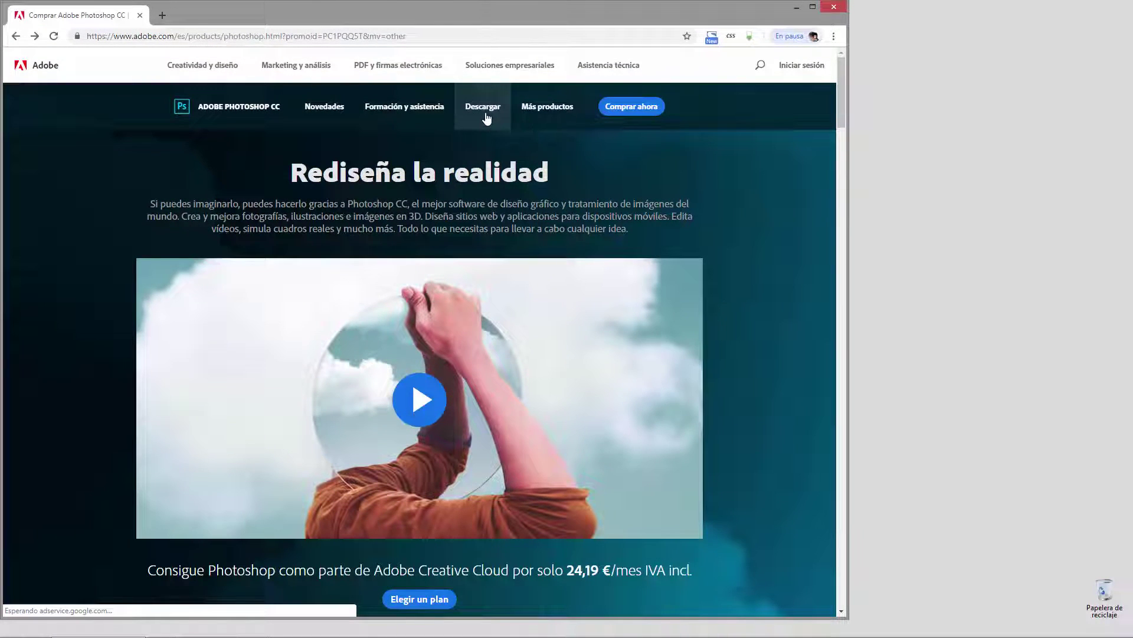
Start the Photoshop CC download and choose Registrarse to create an Adobe account.
{"action": "left_click", "coordinate": [486, 117]}
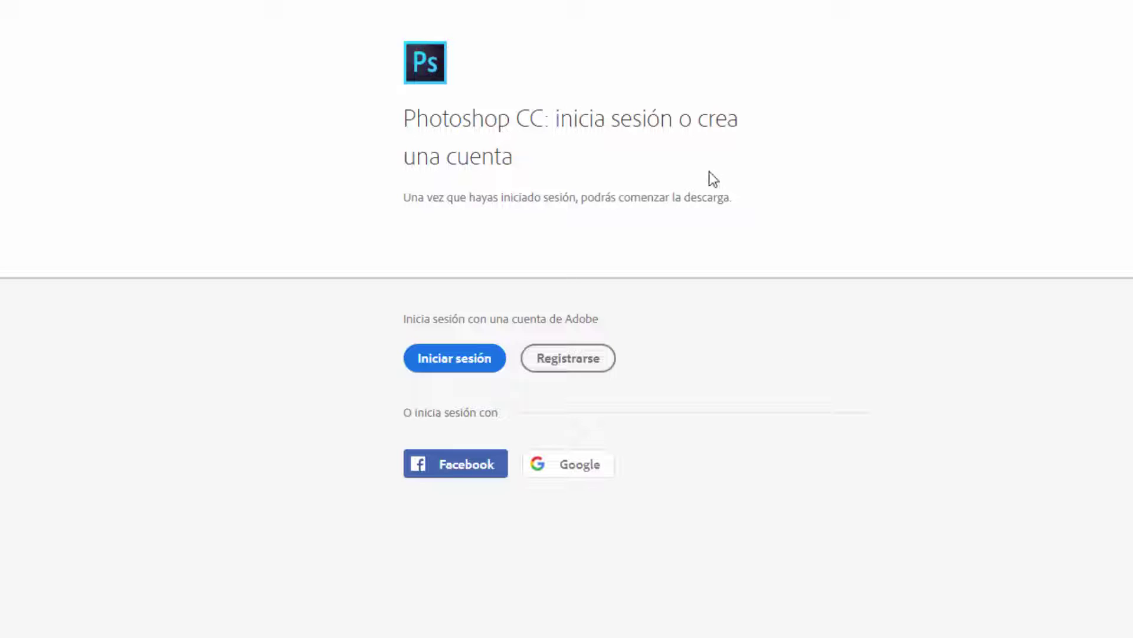
{"action": "left_click", "coordinate": [567, 364]}
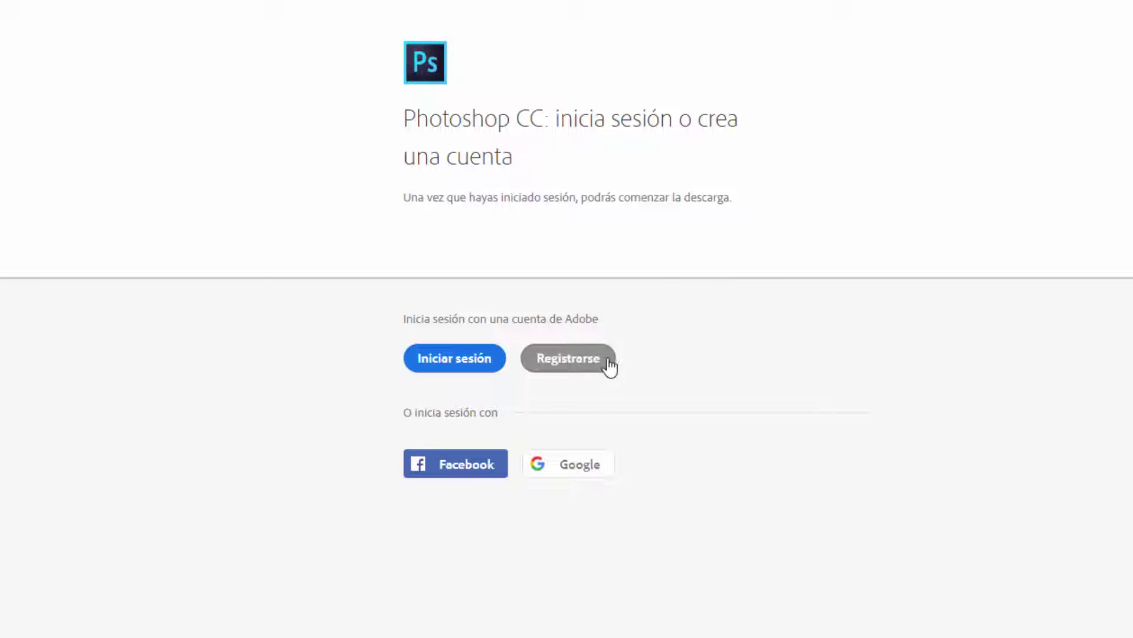
Open the Adobe ID registration form and enter the first name and surname.
{"action": "left_click", "coordinate": [590, 370]}
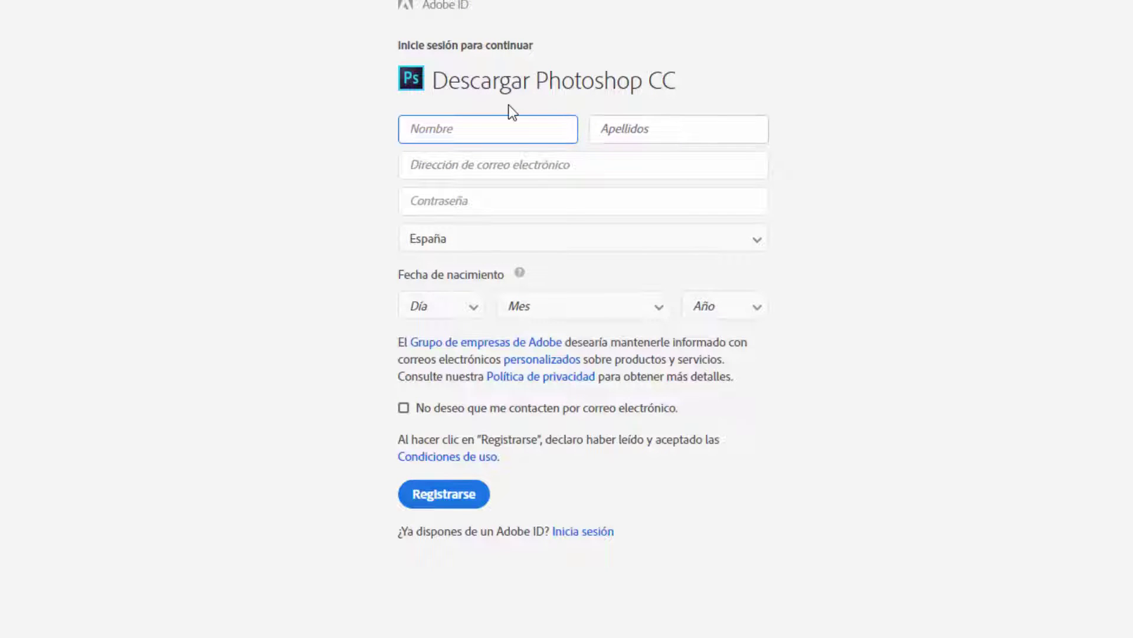
{"action": "left_click", "coordinate": [621, 166]}
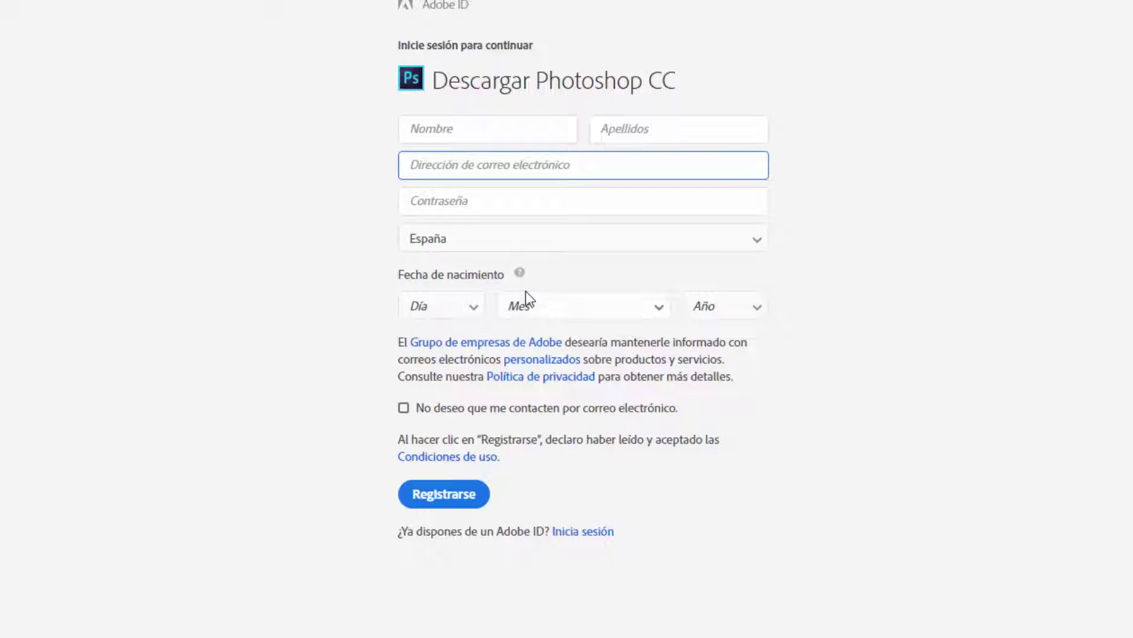
{"action": "left_click", "coordinate": [465, 126]}
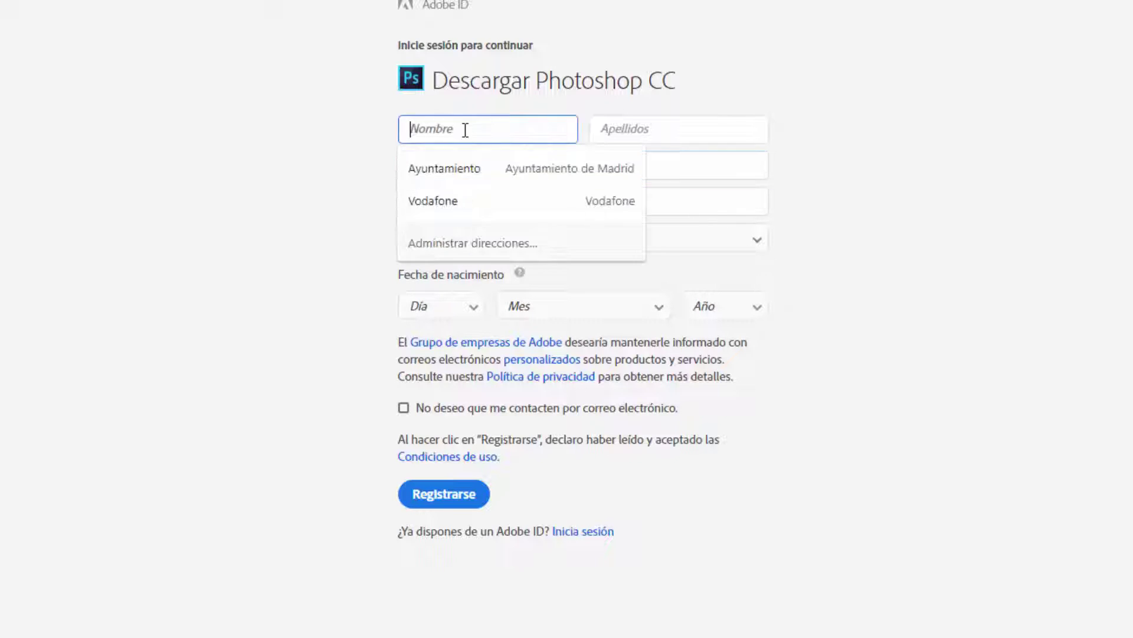
{"action": "left_click", "coordinate": [791, 332]}
{"action": "left_click", "coordinate": [508, 127]}
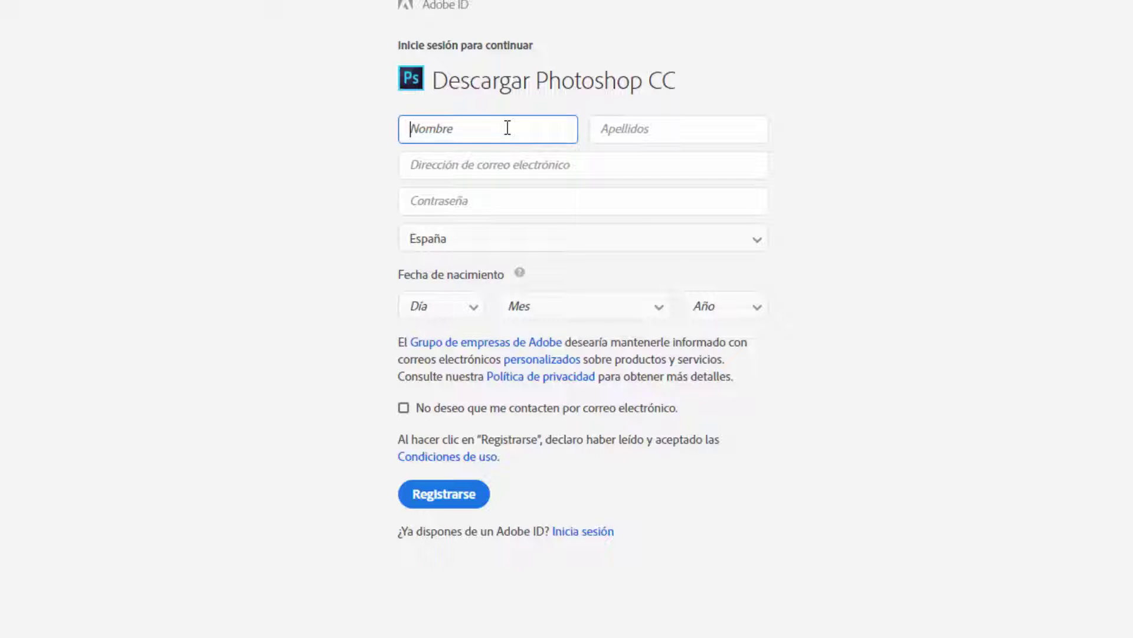
{"action": "type", "text": "cU"}
{"action": "key", "text": "BackSpace"}
{"action": "key", "text": "BackSpace"}
{"action": "type", "text": "Curso"}
{"action": "key", "text": "Tab"}
{"action": "type", "text": "Ph"}
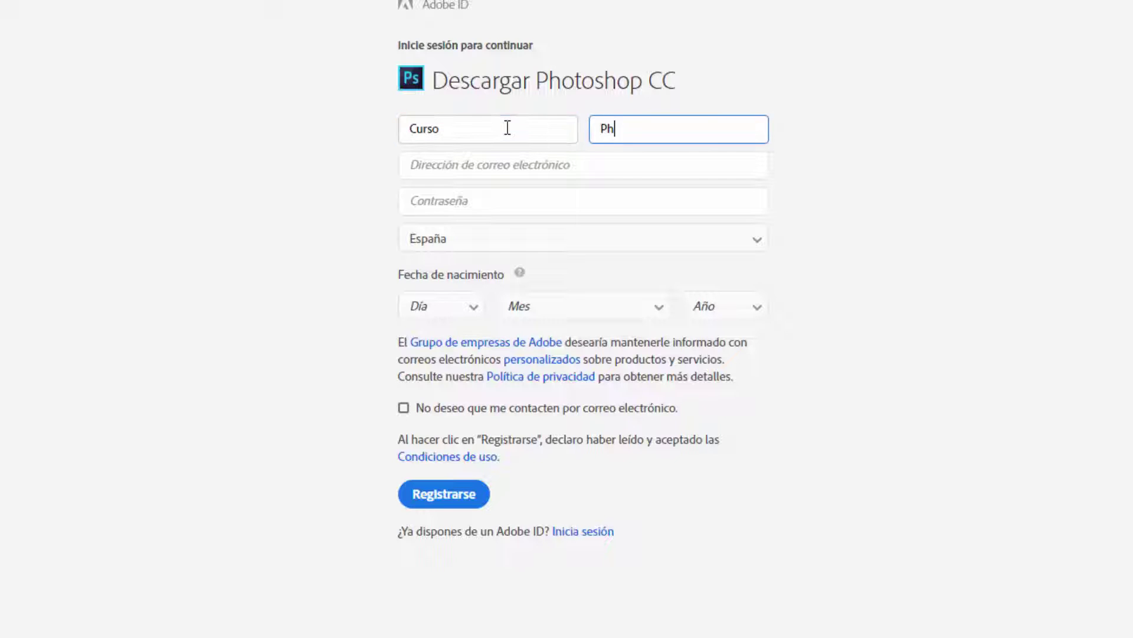
{"action": "type", "text": "otoShop"}
{"action": "key", "text": "Tab"}
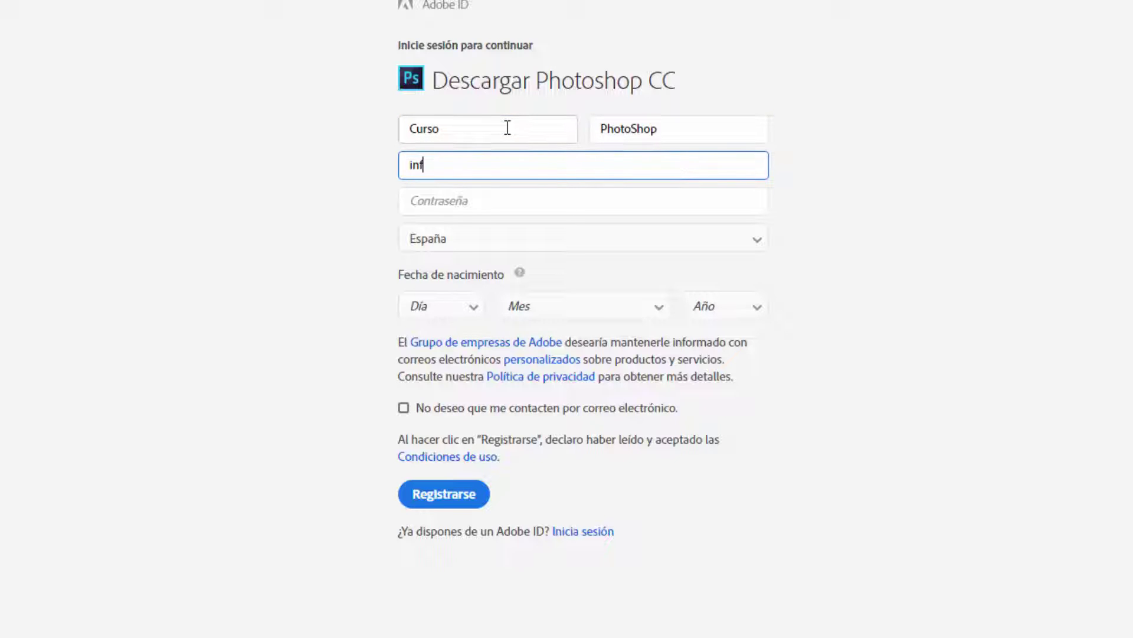
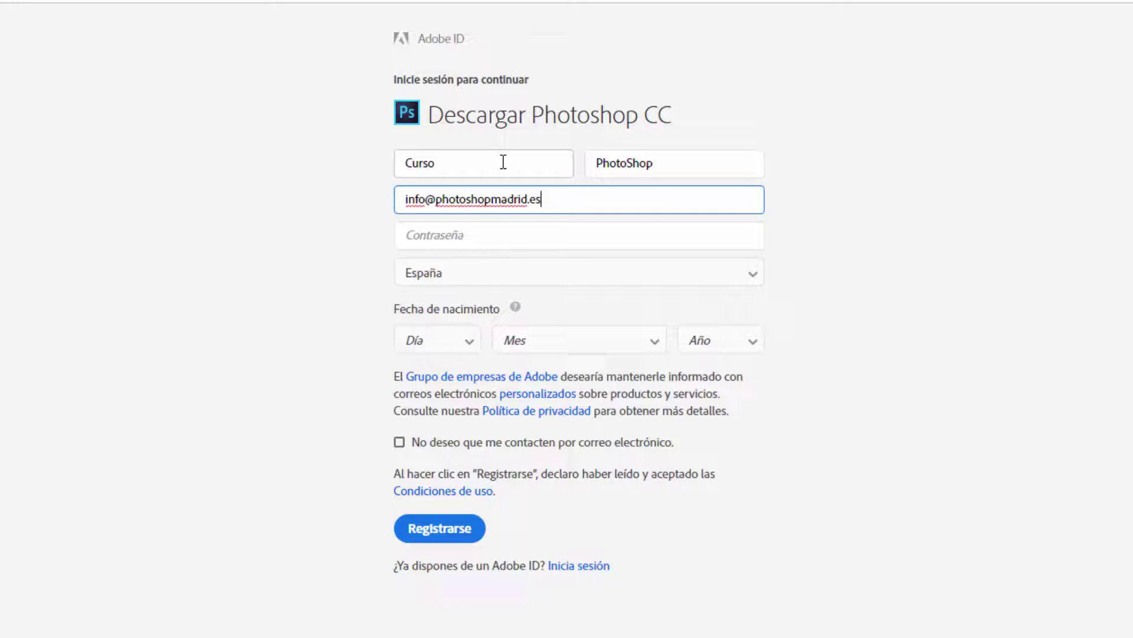
Enter the account e-mail address and a password meeting all requirements.
{"action": "key", "text": "Tab"}
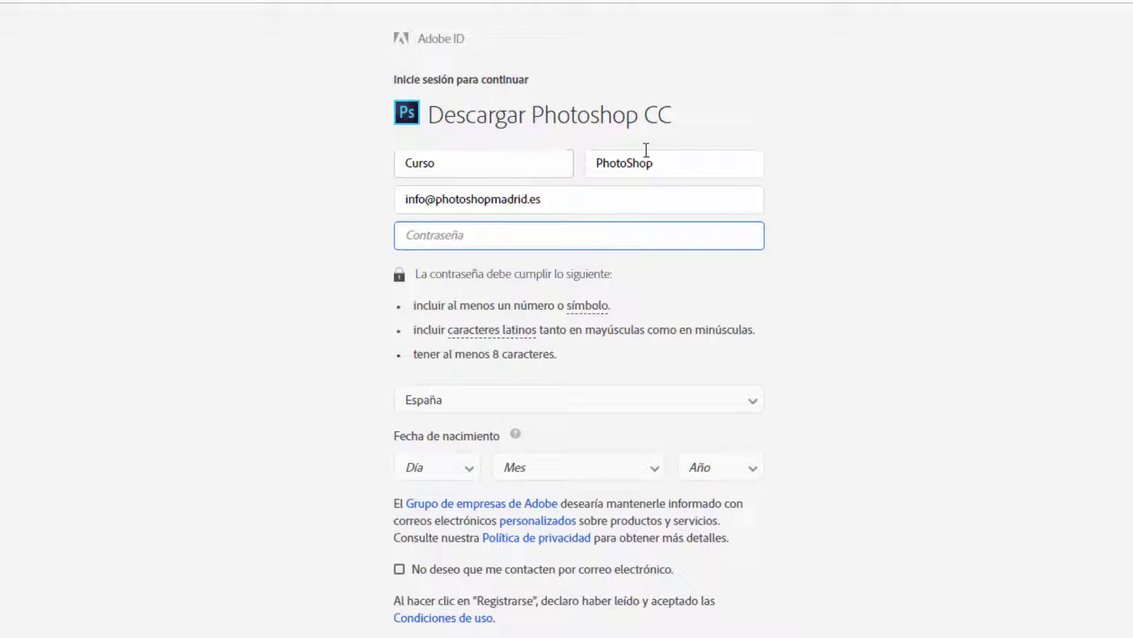
{"action": "left_click_drag", "start_coordinate": [546, 199], "coordinate": [399, 198]}
{"action": "left_click", "coordinate": [529, 236]}
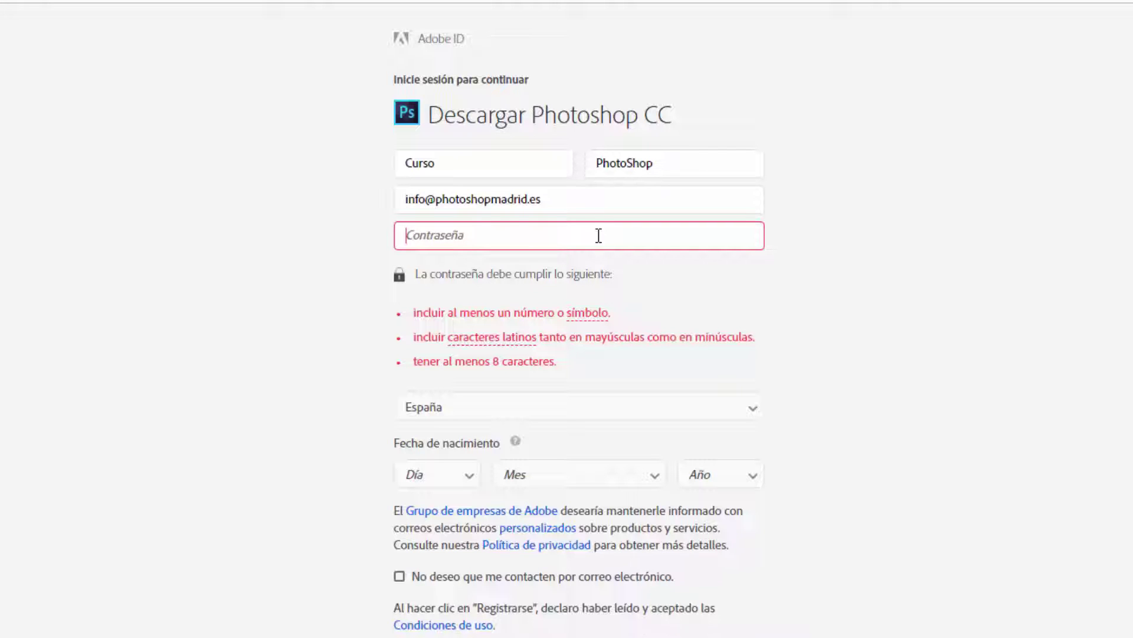
{"action": "type", "text": "•••••••••••"}
{"action": "type", "text": "••"}
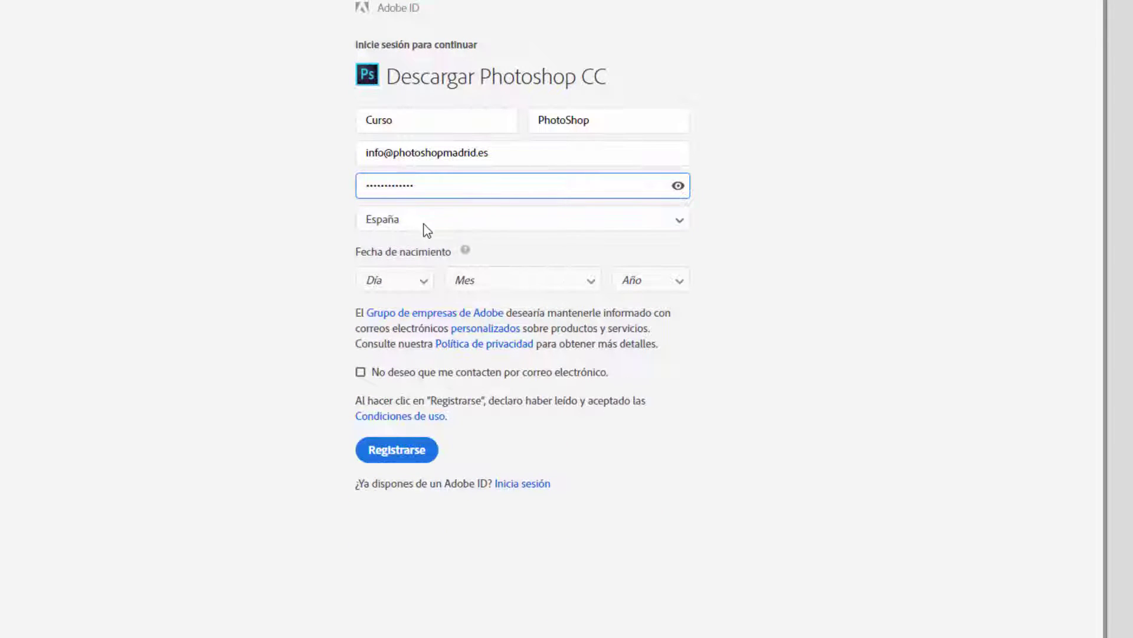
Set the birth date to Día 1, Enero, 1975.
{"action": "left_click", "coordinate": [423, 282]}
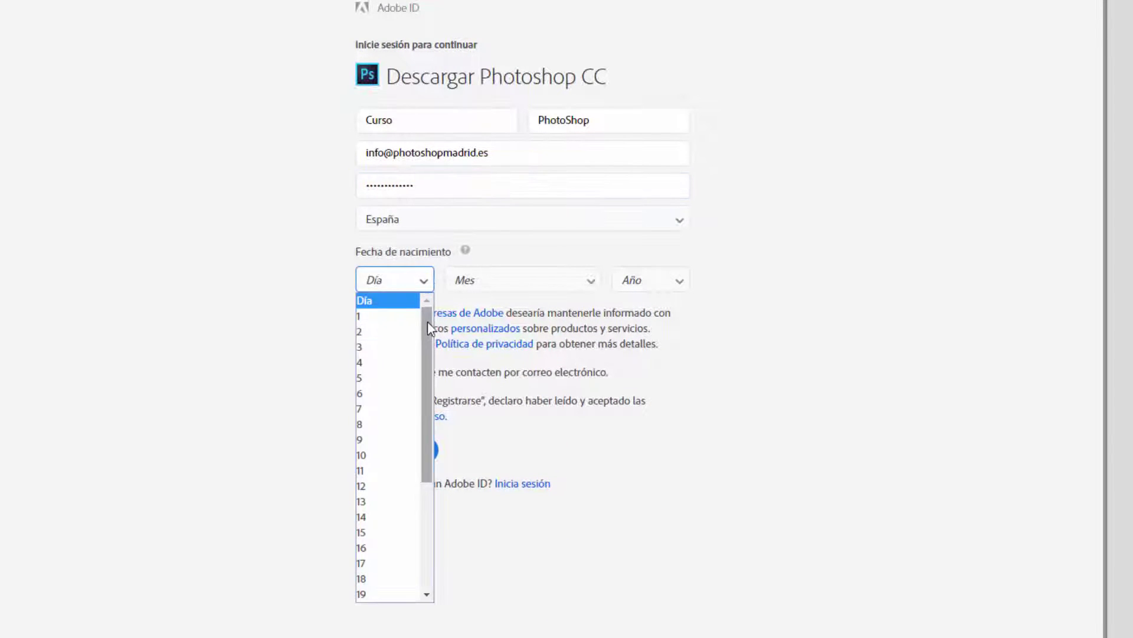
{"action": "left_click", "coordinate": [416, 317]}
{"action": "left_click", "coordinate": [512, 282]}
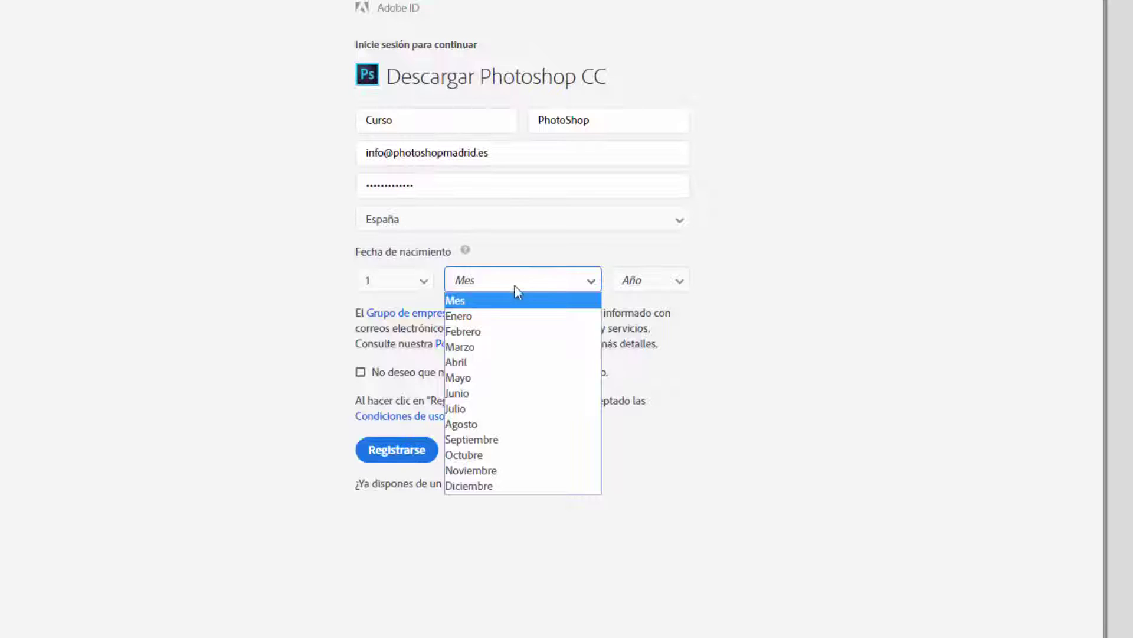
{"action": "left_click", "coordinate": [500, 322]}
{"action": "left_click", "coordinate": [678, 283]}
{"action": "mouse_move", "coordinate": [682, 317]}
{"action": "left_mouse_down"}
{"action": "mouse_move", "coordinate": [685, 406]}
{"action": "mouse_move", "coordinate": [680, 309]}
{"action": "mouse_move", "coordinate": [685, 407]}
{"action": "left_mouse_up"}
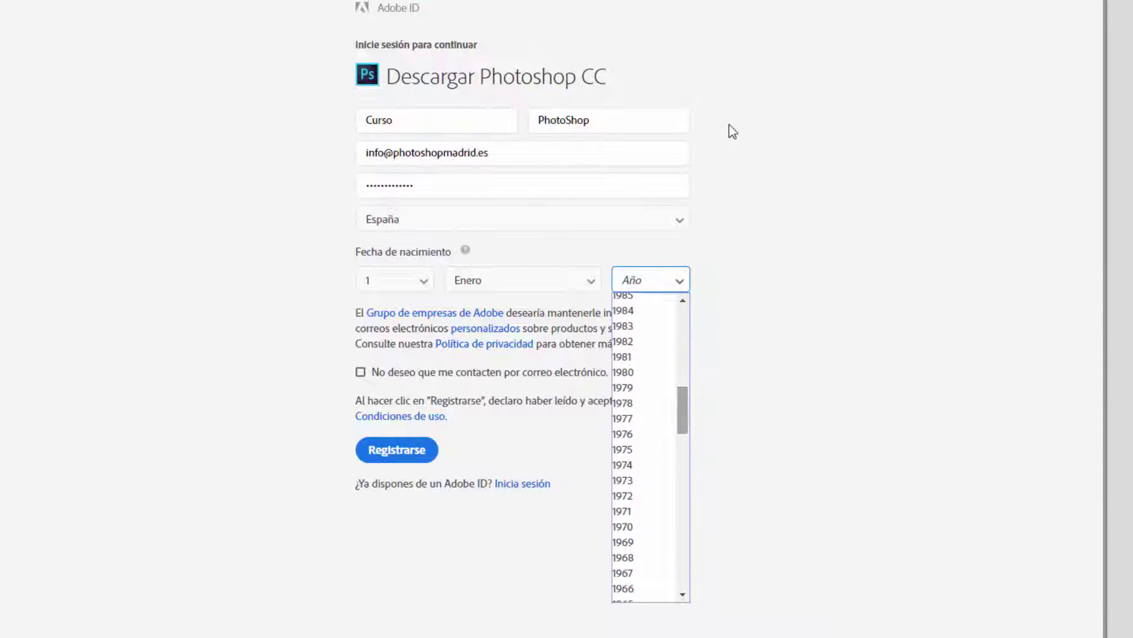
{"action": "key", "text": "Home"}
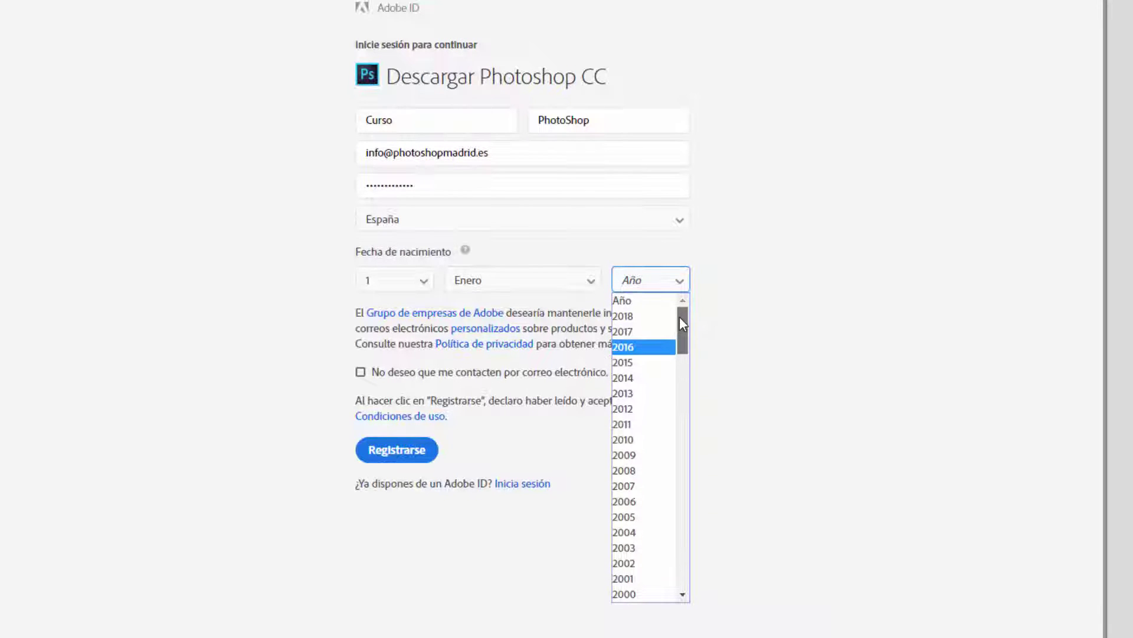
{"action": "mouse_move", "coordinate": [681, 321]}
{"action": "left_mouse_down"}
{"action": "mouse_move", "coordinate": [682, 458]}
{"action": "mouse_move", "coordinate": [682, 437]}
{"action": "left_mouse_up"}
{"action": "left_click", "coordinate": [626, 354]}
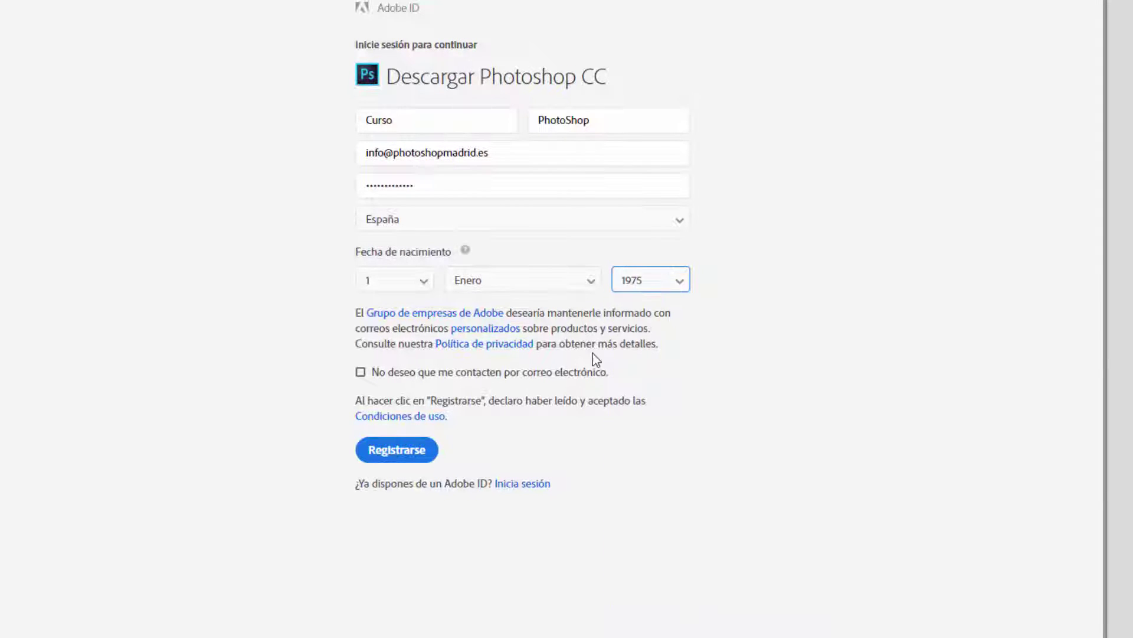
Opt out of promotional emails and submit the Adobe ID registration.
{"action": "left_click", "coordinate": [360, 373]}
{"action": "left_click", "coordinate": [360, 373]}
{"action": "left_click", "coordinate": [362, 373]}
{"action": "left_click", "coordinate": [364, 373]}
{"action": "left_click", "coordinate": [365, 373]}
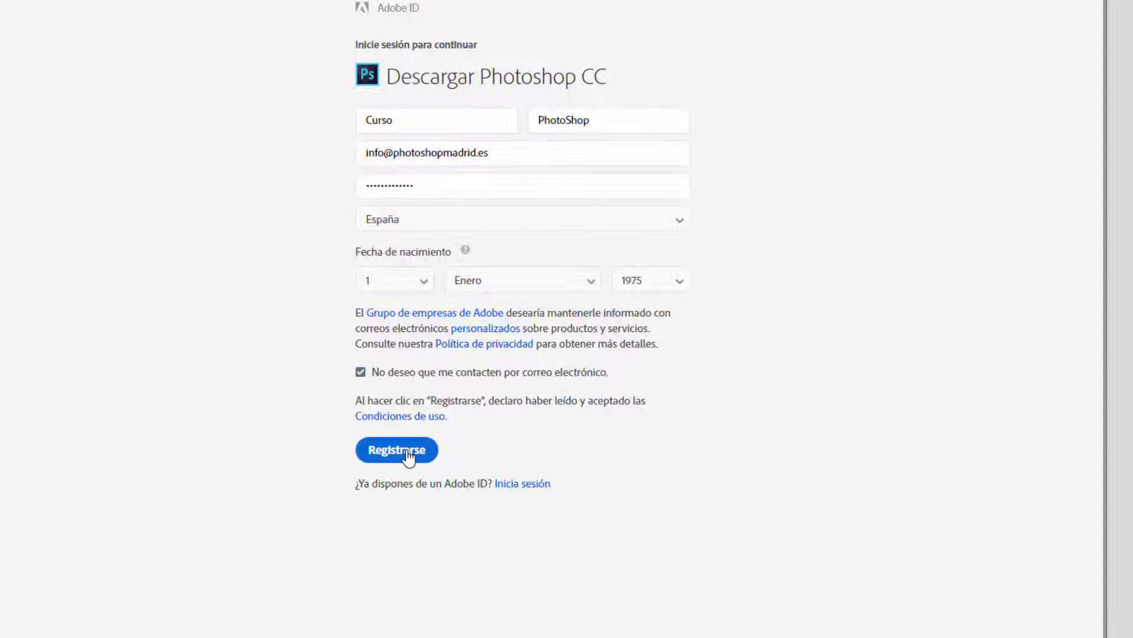
{"action": "left_click", "coordinate": [401, 450]}
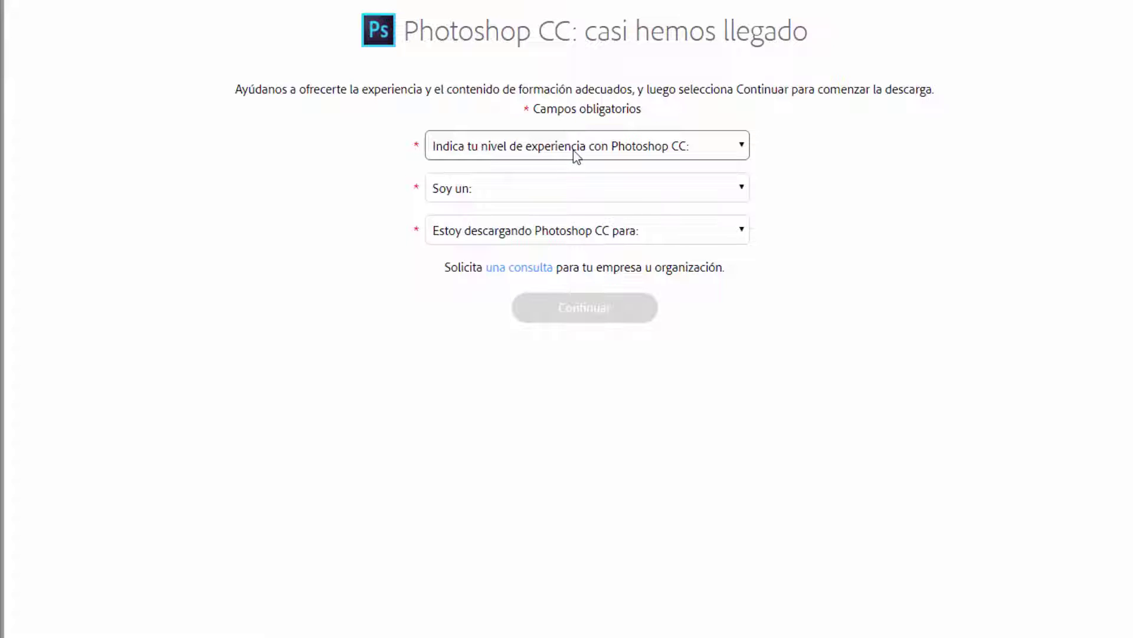
Answer Principiante, Diseñador visual o gráfico and Solo yo, then submit the questionnaire.
{"action": "left_click", "coordinate": [553, 149]}
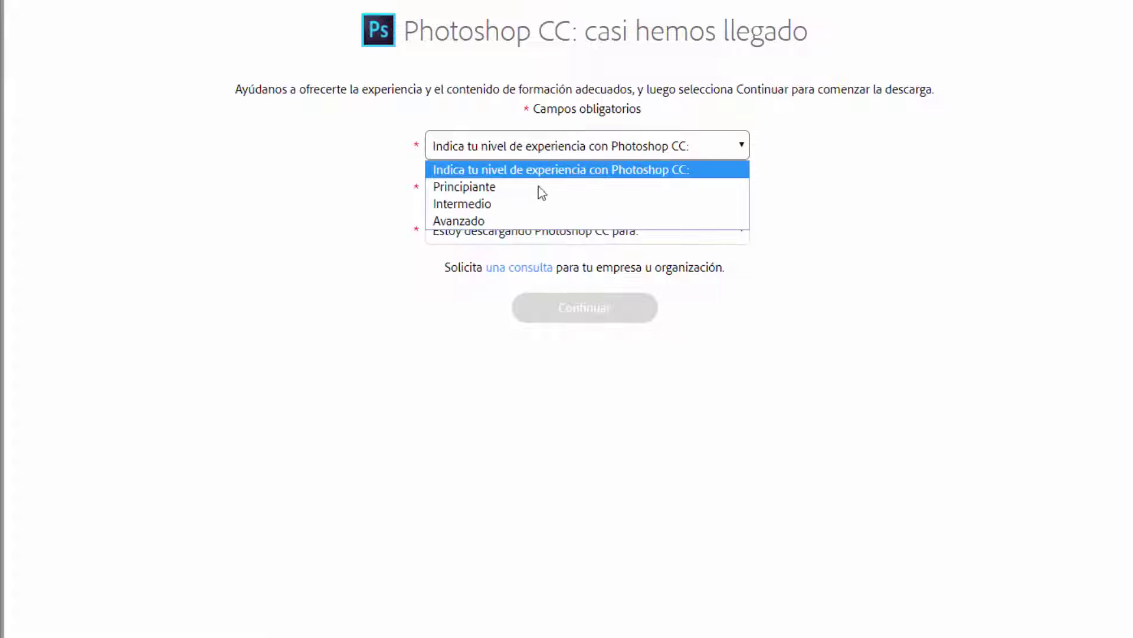
{"action": "left_click", "coordinate": [497, 187]}
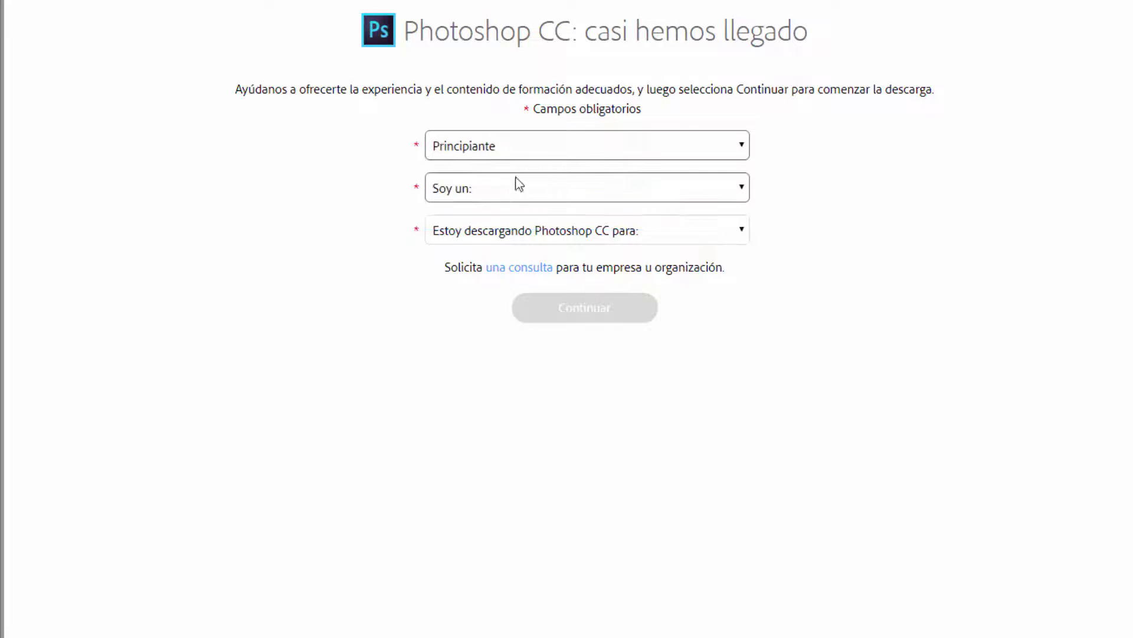
{"action": "left_click", "coordinate": [496, 188]}
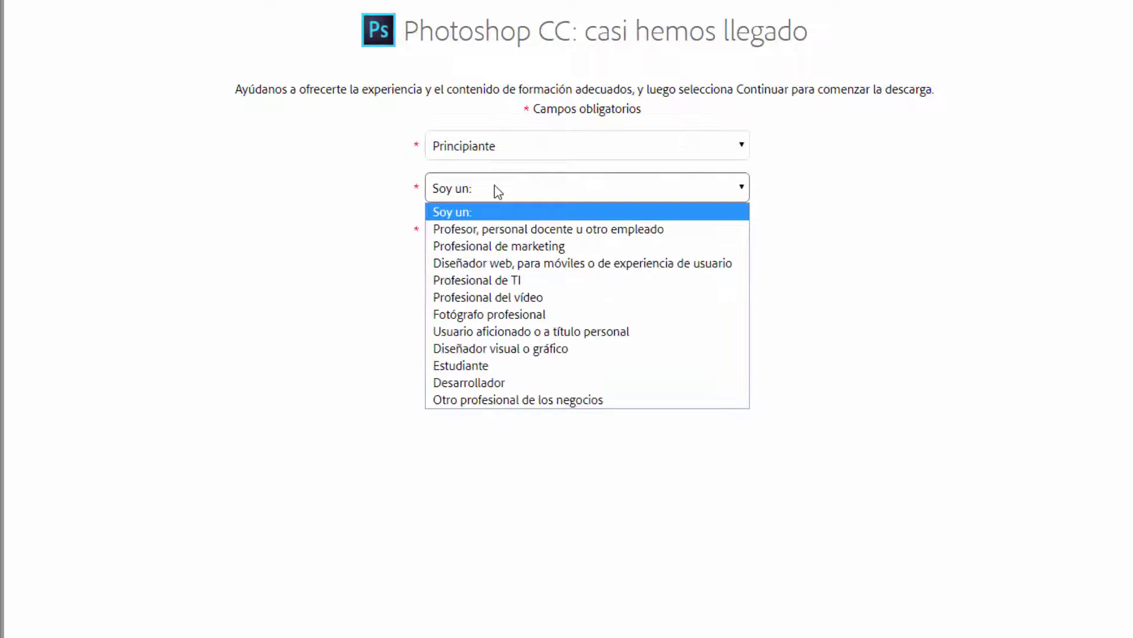
{"action": "left_click", "coordinate": [820, 224]}
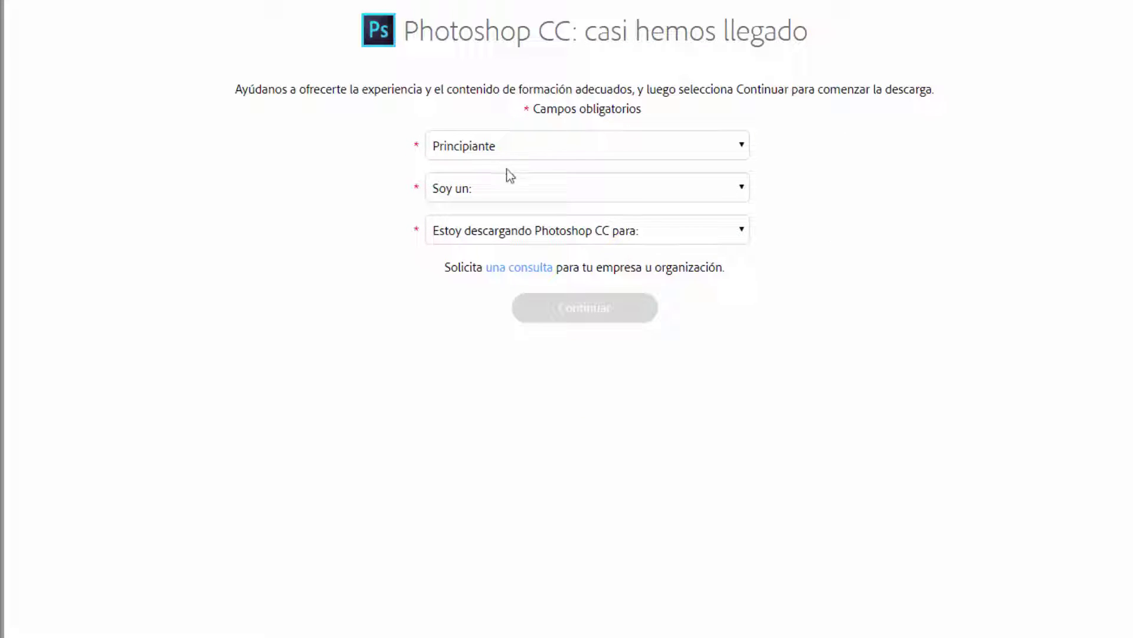
{"action": "left_click", "coordinate": [495, 190]}
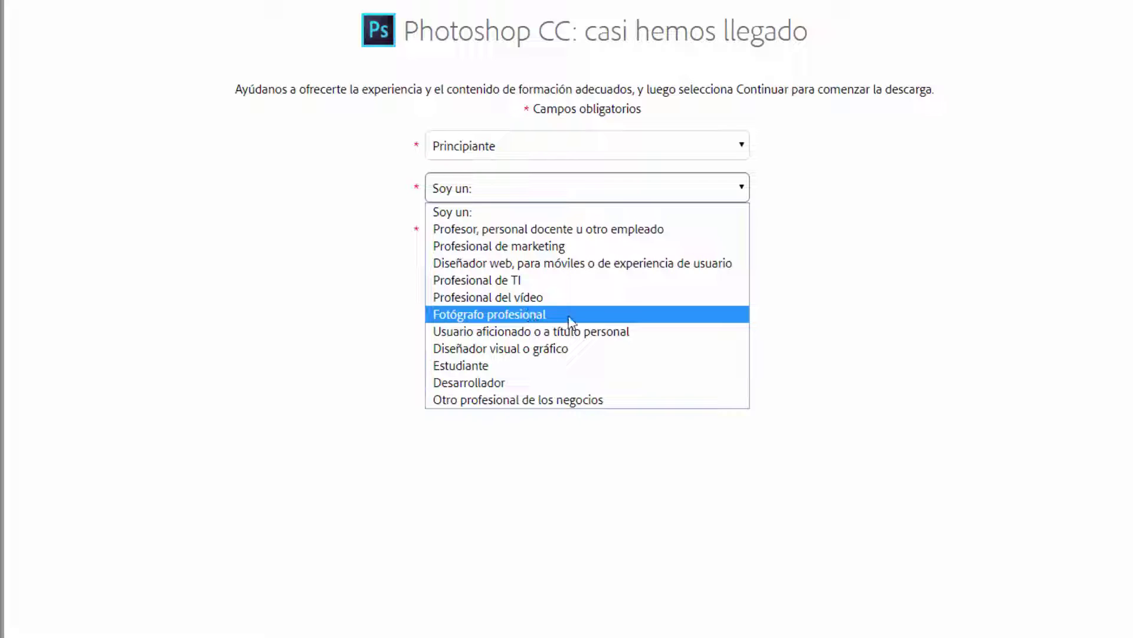
{"action": "left_click", "coordinate": [576, 351]}
{"action": "left_click", "coordinate": [605, 236]}
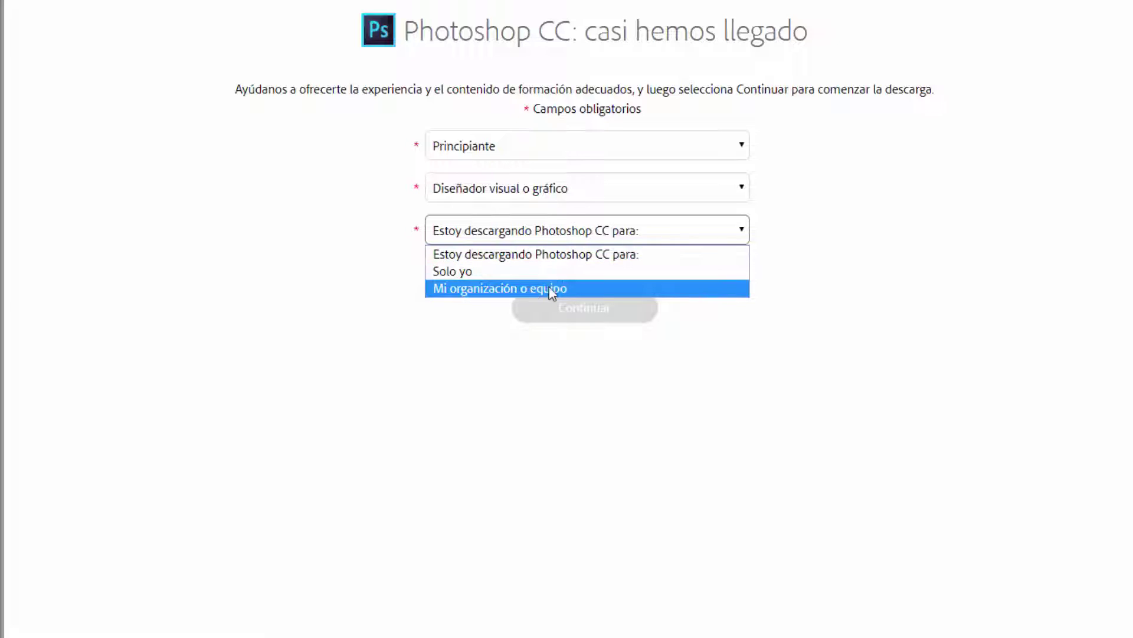
{"action": "left_click", "coordinate": [520, 271]}
{"action": "left_click", "coordinate": [593, 313]}
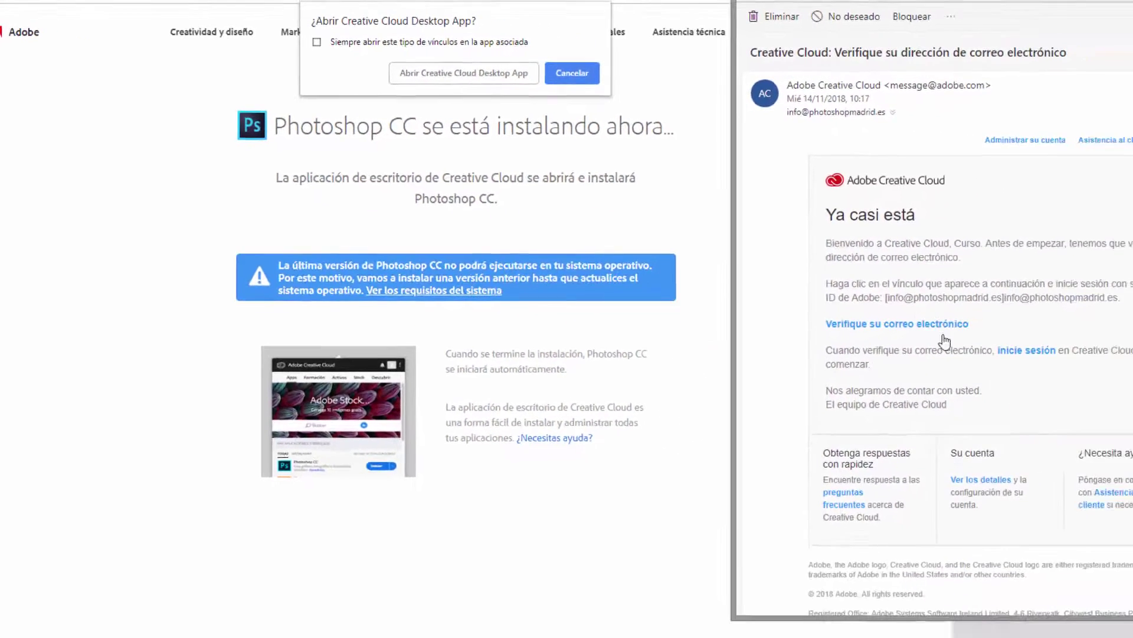
Verify the Adobe ID through the Creative Cloud verification email link.
{"action": "left_click_drag", "start_coordinate": [826, 283], "coordinate": [931, 287]}
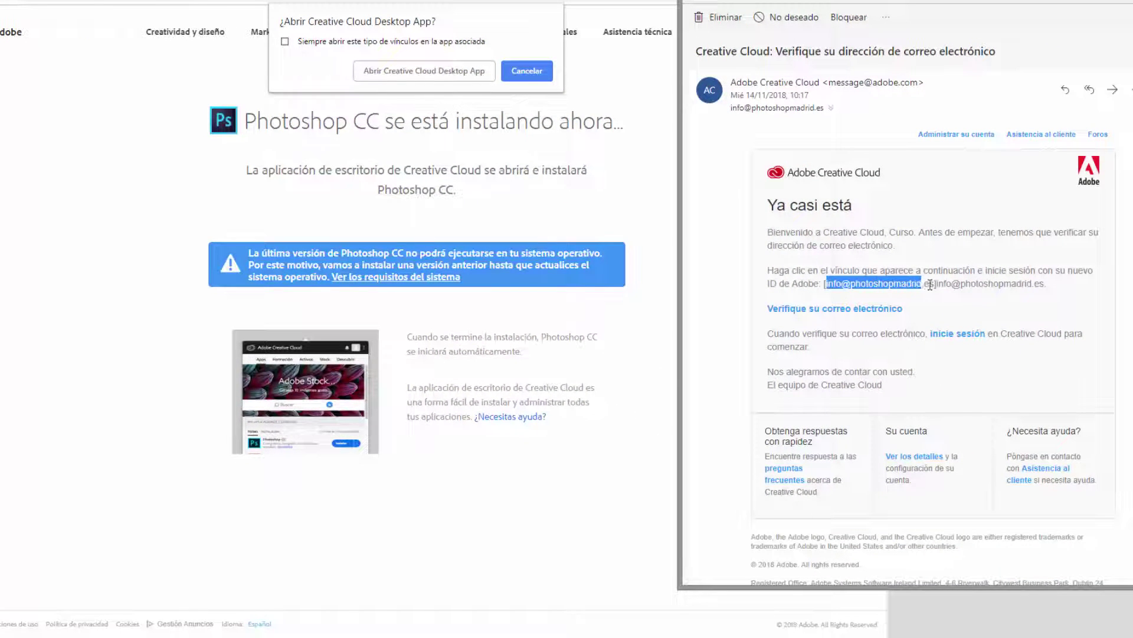
{"action": "scroll", "coordinate": [850, 277], "scroll_direction": "down", "scroll_amount": 1}
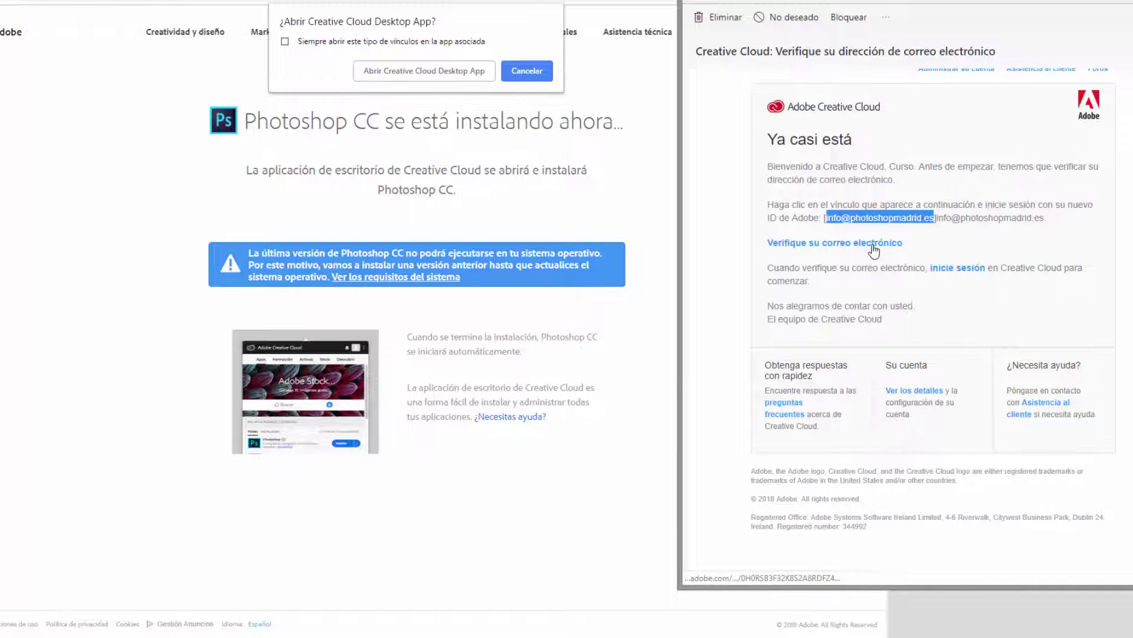
{"action": "left_click", "coordinate": [830, 243]}
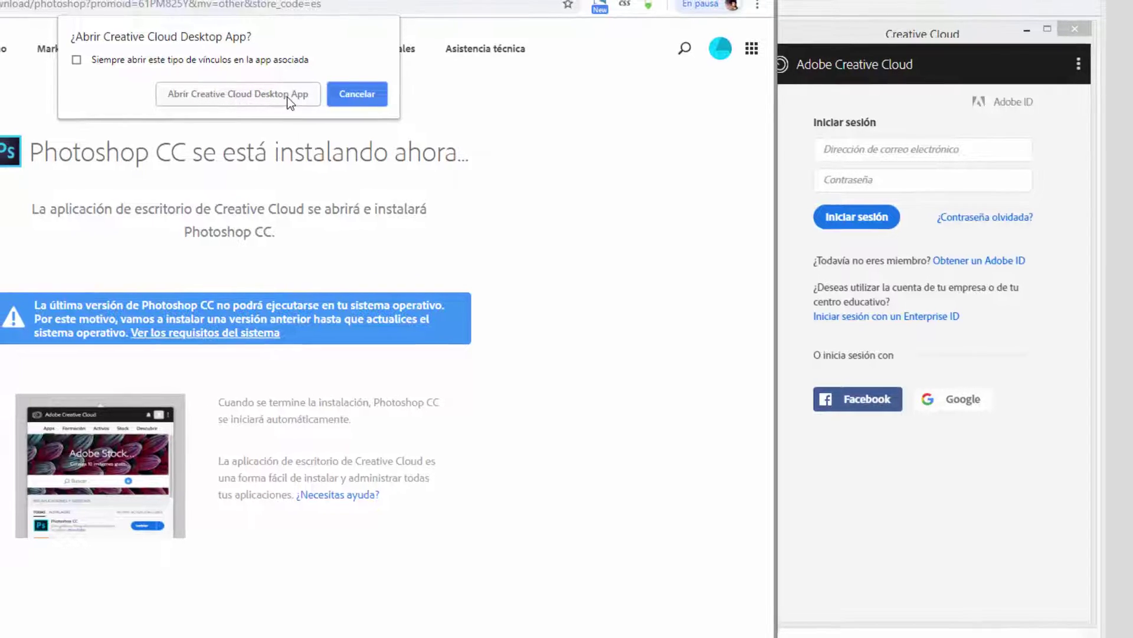
Move the Creative Cloud sign-in window down and left on screen.
{"action": "left_click", "coordinate": [938, 29]}
{"action": "left_click_drag", "start_coordinate": [939, 29], "coordinate": [920, 34]}
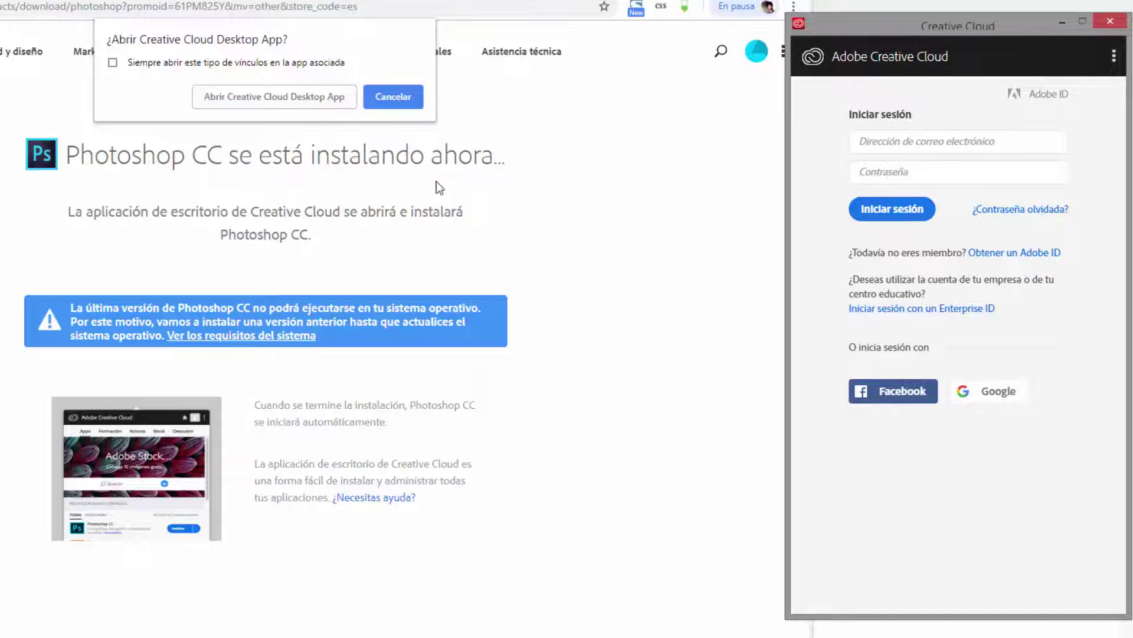
{"action": "left_click_drag", "start_coordinate": [889, 52], "coordinate": [842, 93]}
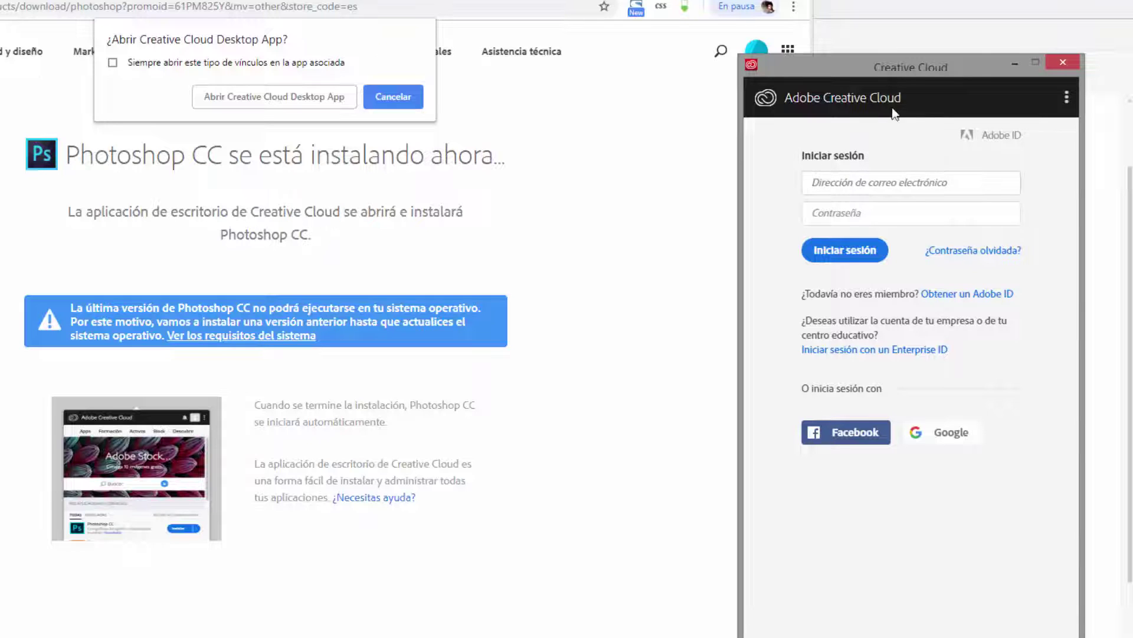
{"action": "left_click_drag", "start_coordinate": [907, 84], "coordinate": [908, 82]}
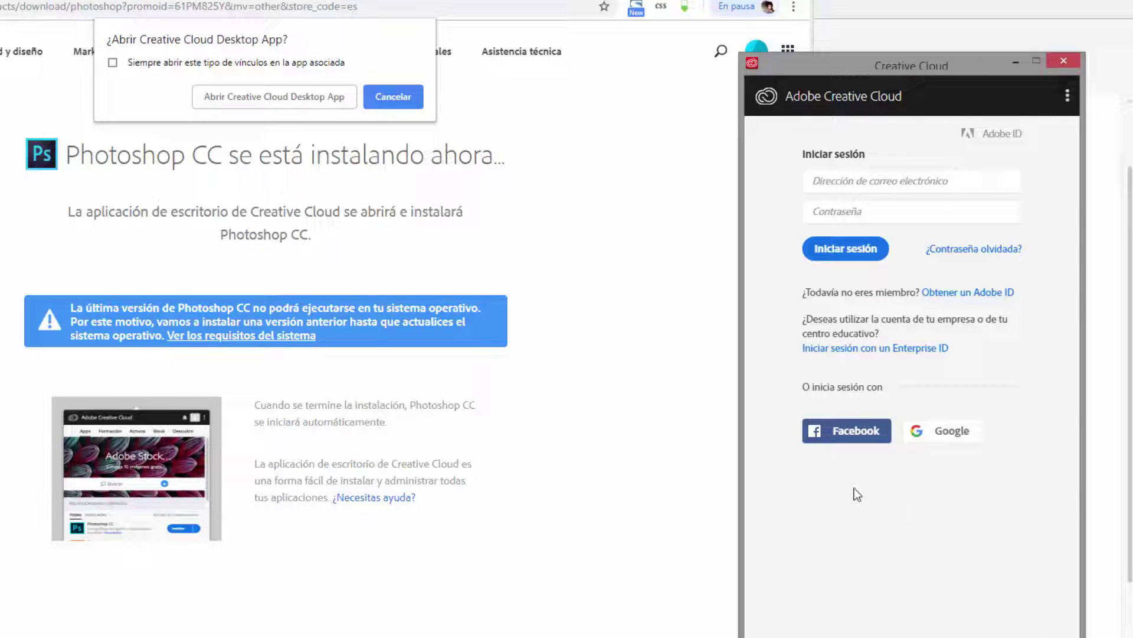
Sign in to Creative Cloud with the Adobe ID e-mail and password.
{"action": "left_click", "coordinate": [875, 185]}
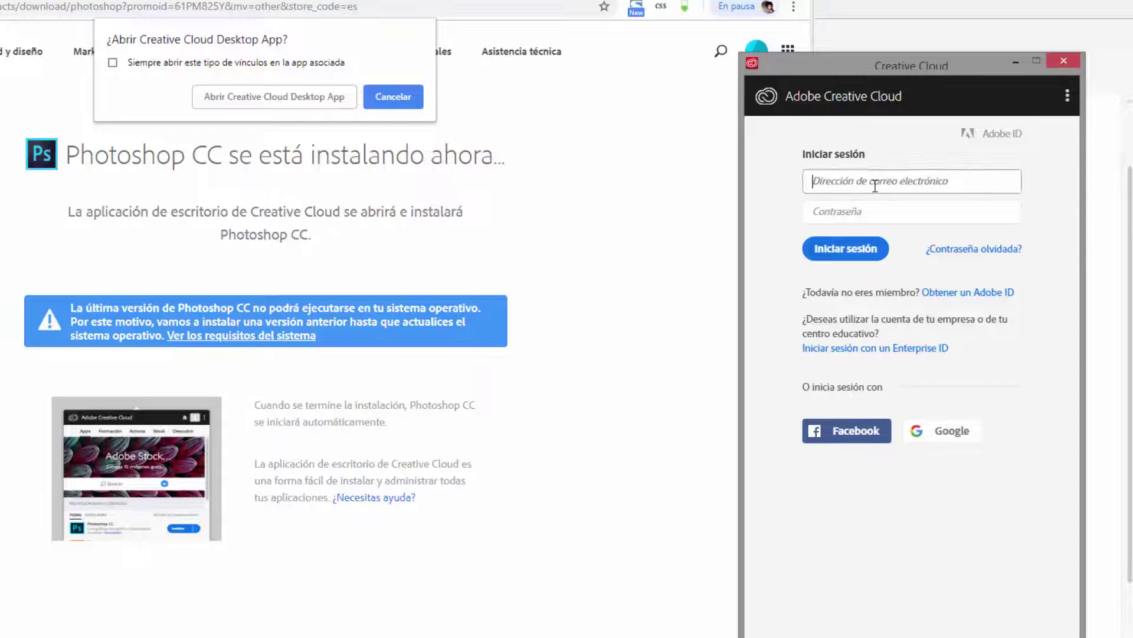
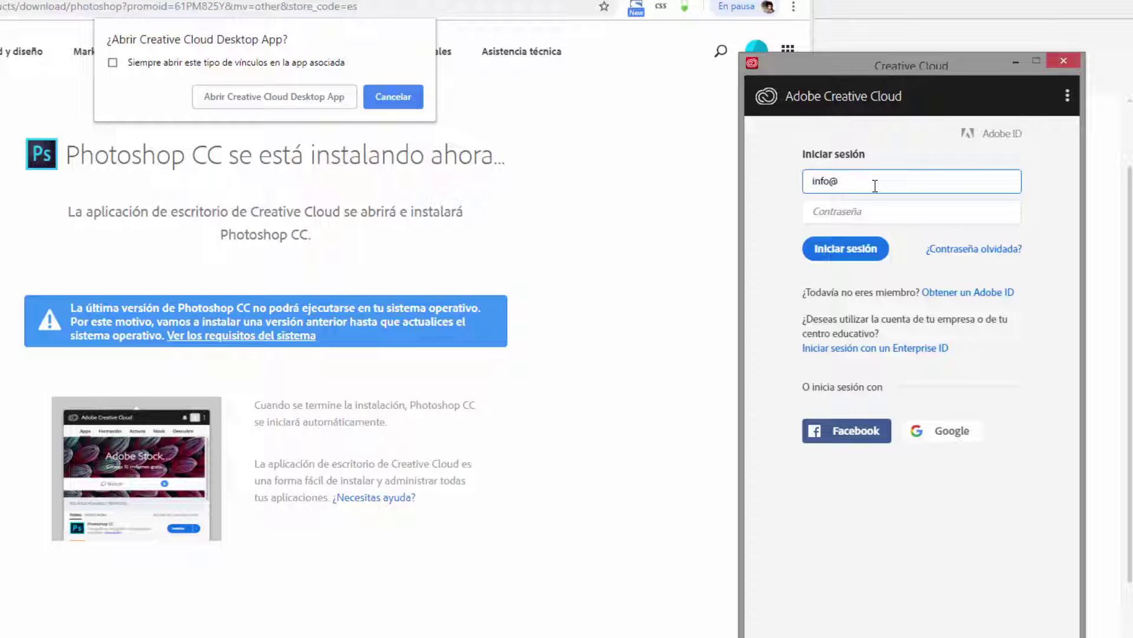
{"action": "key", "text": "Tab"}
{"action": "key", "text": "Return"}
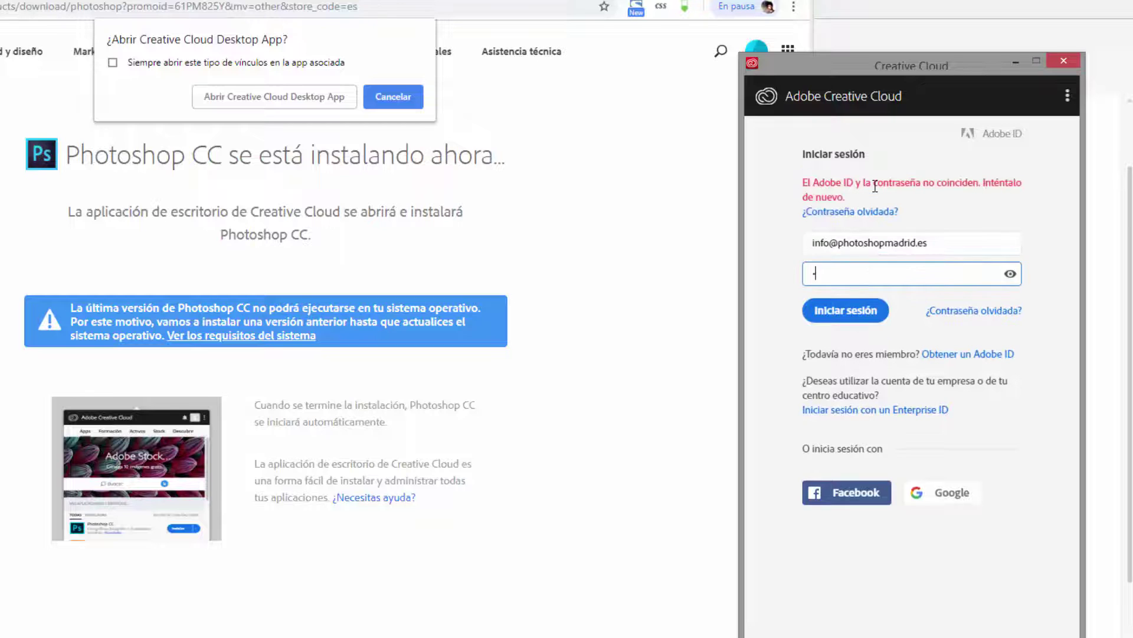
{"action": "type", "text": "•••"}
{"action": "key", "text": "Return"}
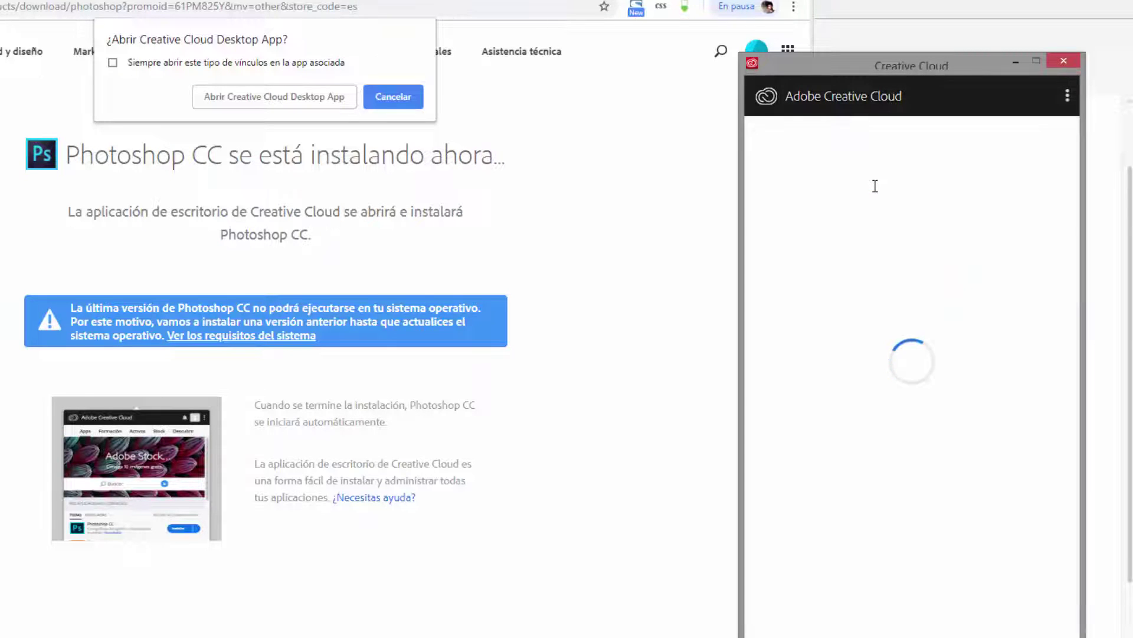
Move the Creative Cloud window up and right and show its Apps list.
{"action": "left_click_drag", "start_coordinate": [916, 69], "coordinate": [935, 51]}
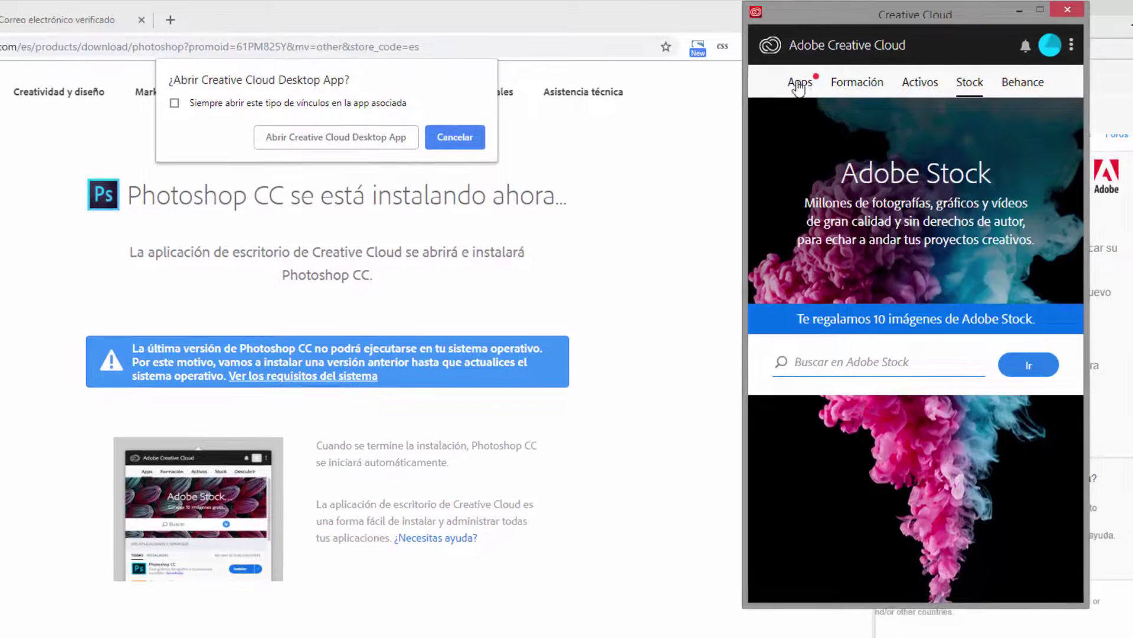
{"action": "left_click", "coordinate": [799, 84]}
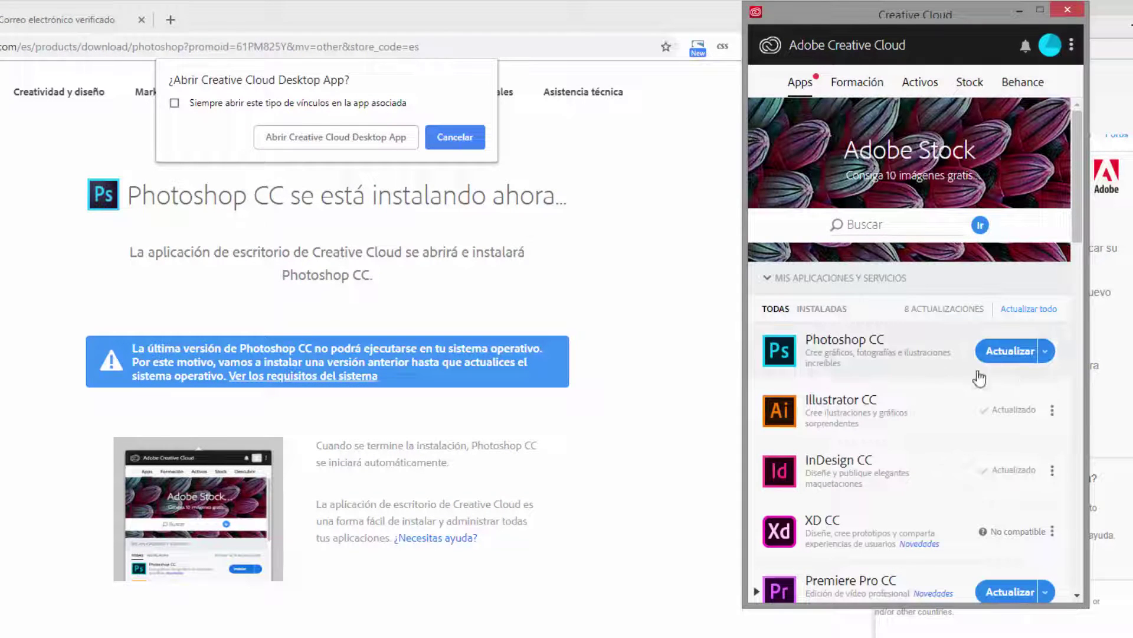
{"action": "mouse_move", "coordinate": [1078, 213]}
{"action": "left_mouse_down"}
{"action": "mouse_move", "coordinate": [1080, 321]}
{"action": "mouse_move", "coordinate": [1094, 343]}
{"action": "mouse_move", "coordinate": [1078, 388]}
{"action": "mouse_move", "coordinate": [1086, 459]}
{"action": "mouse_move", "coordinate": [1073, 445]}
{"action": "mouse_move", "coordinate": [1056, 303]}
{"action": "mouse_move", "coordinate": [1093, 470]}
{"action": "mouse_move", "coordinate": [1099, 459]}
{"action": "left_mouse_up"}
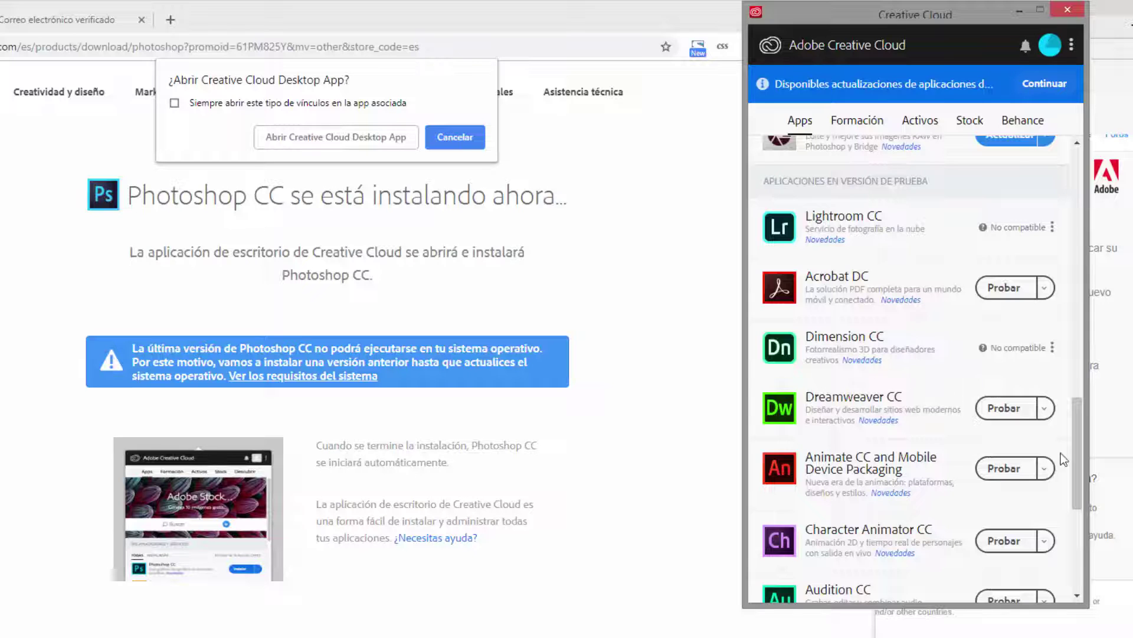
Scroll through the nine listed apps to find Photoshop CC awaiting an update.
{"action": "left_click_drag", "start_coordinate": [1078, 470], "coordinate": [1056, 322]}
{"action": "scroll", "coordinate": [1056, 317], "scroll_direction": "up", "scroll_amount": 1}
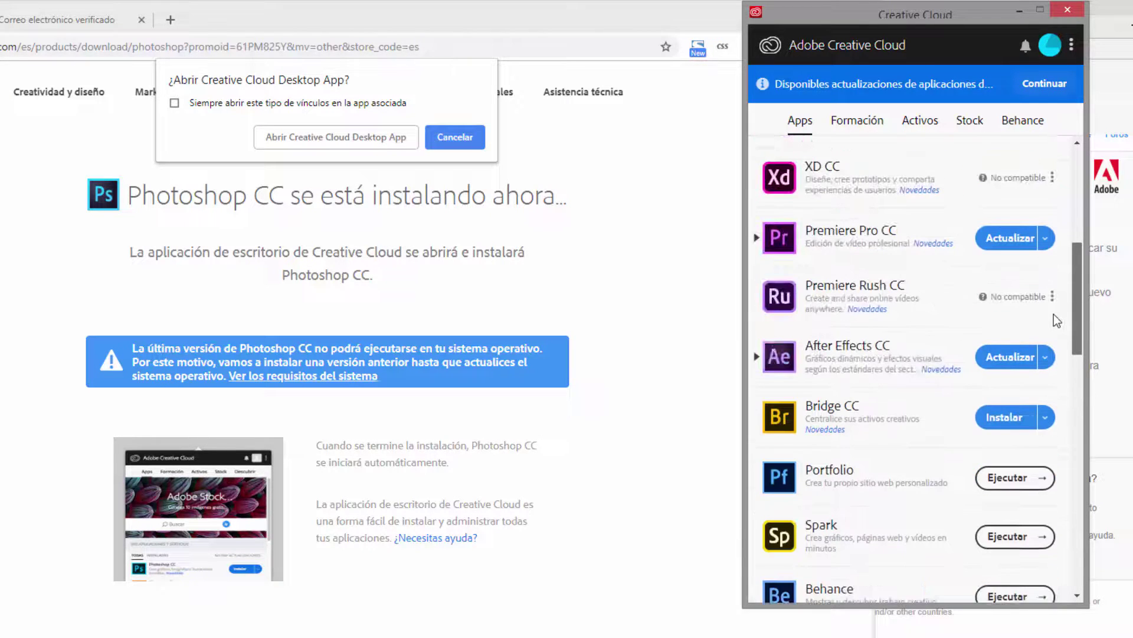
{"action": "scroll", "coordinate": [1055, 312], "scroll_direction": "up", "scroll_amount": 1}
{"action": "scroll", "coordinate": [1057, 291], "scroll_direction": "up", "scroll_amount": 1}
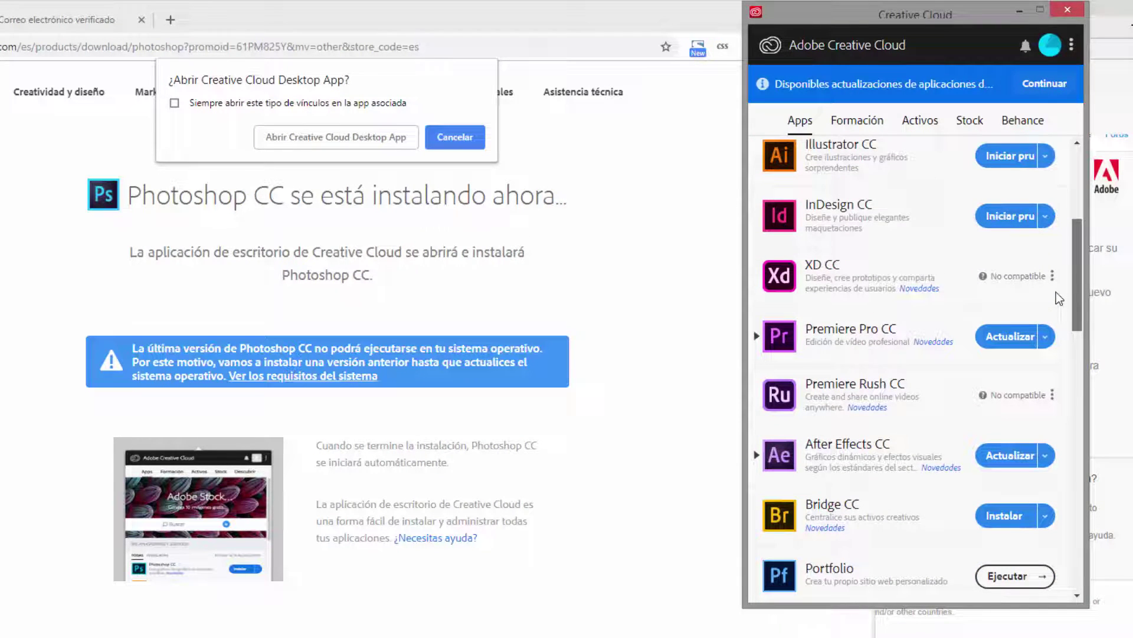
{"action": "scroll", "coordinate": [1059, 282], "scroll_direction": "up", "scroll_amount": 1}
{"action": "scroll", "coordinate": [1059, 271], "scroll_direction": "up", "scroll_amount": 1}
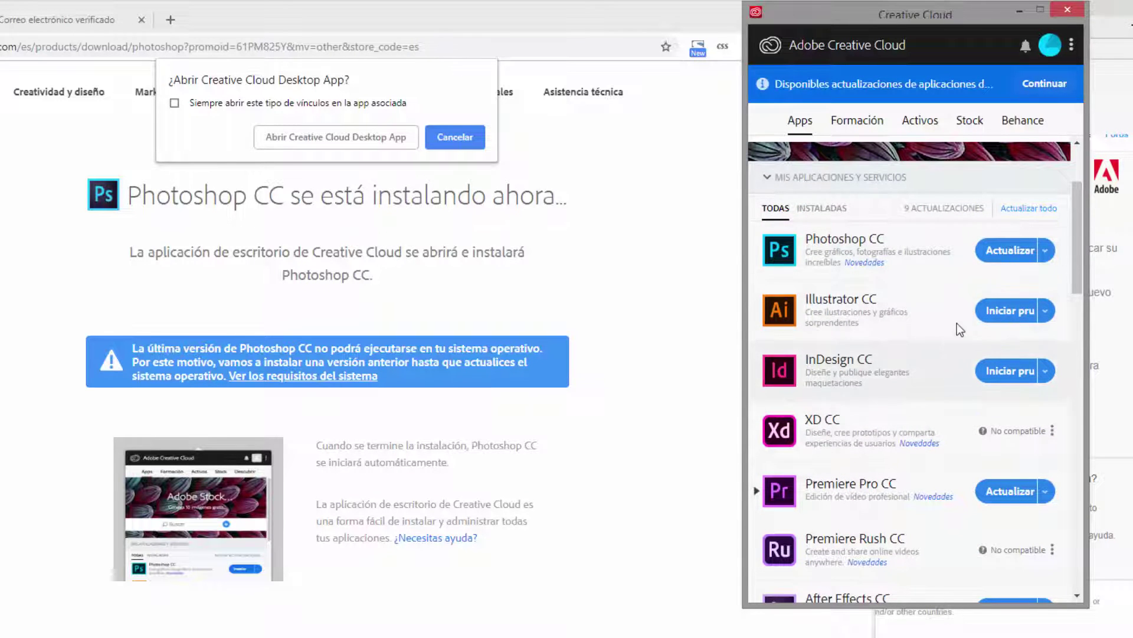
{"action": "left_click_drag", "start_coordinate": [1073, 269], "coordinate": [1078, 469]}
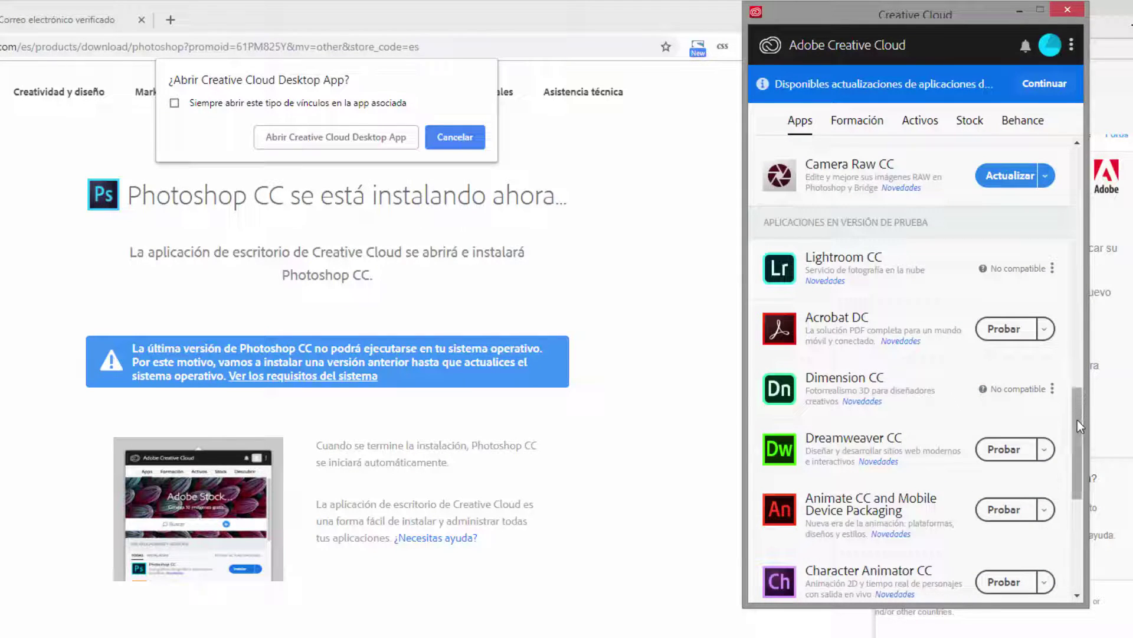
{"action": "scroll", "coordinate": [1078, 420], "scroll_direction": "down", "scroll_amount": 2}
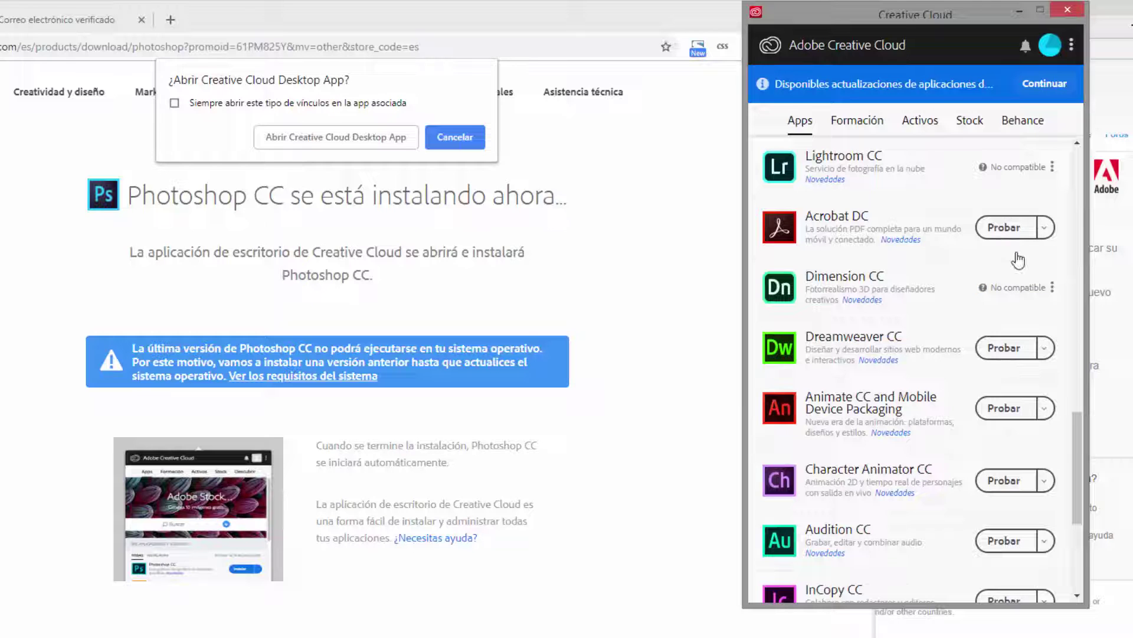
{"action": "left_click_drag", "start_coordinate": [1078, 443], "coordinate": [1056, 221]}
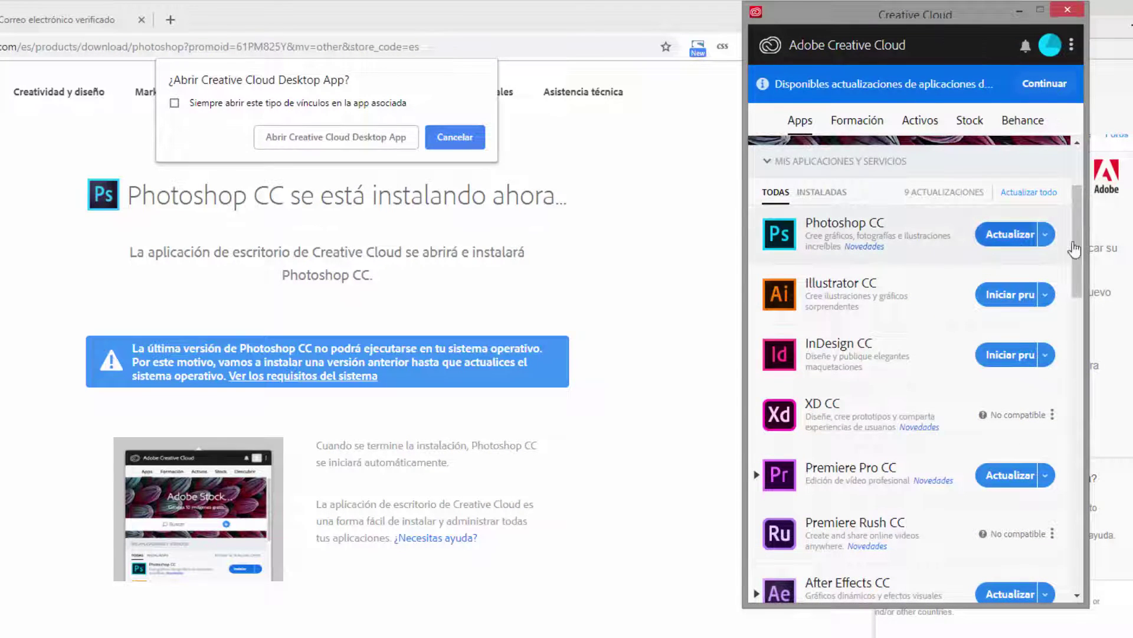
{"action": "scroll", "coordinate": [1074, 231], "scroll_direction": "down", "scroll_amount": 1}
{"action": "scroll", "coordinate": [1075, 229], "scroll_direction": "up", "scroll_amount": 2}
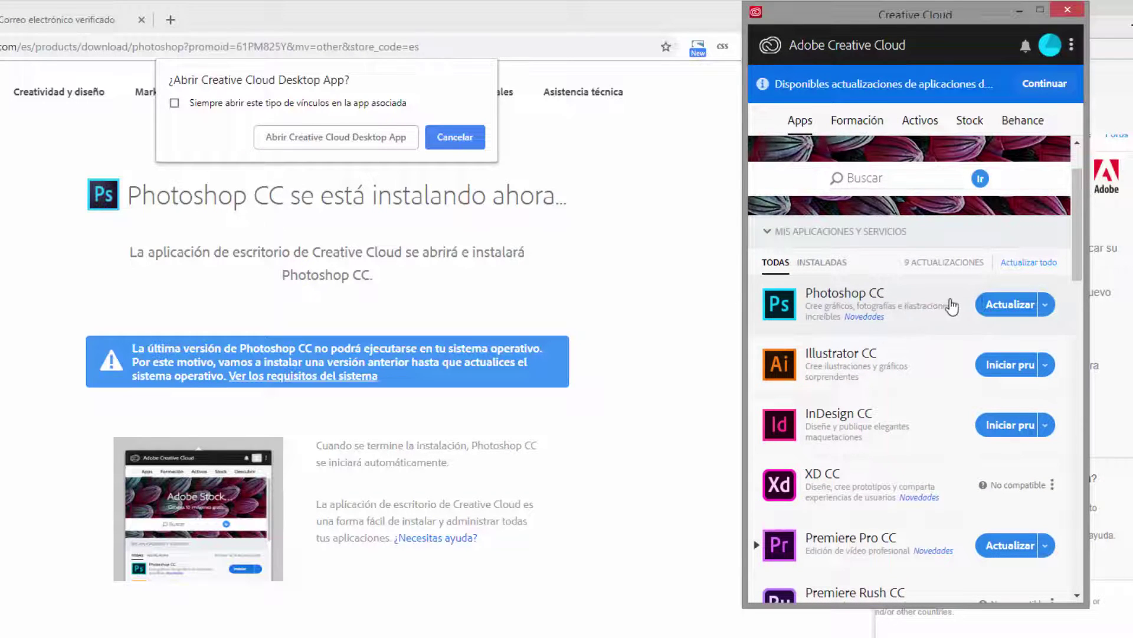
{"action": "left_click", "coordinate": [1048, 305]}
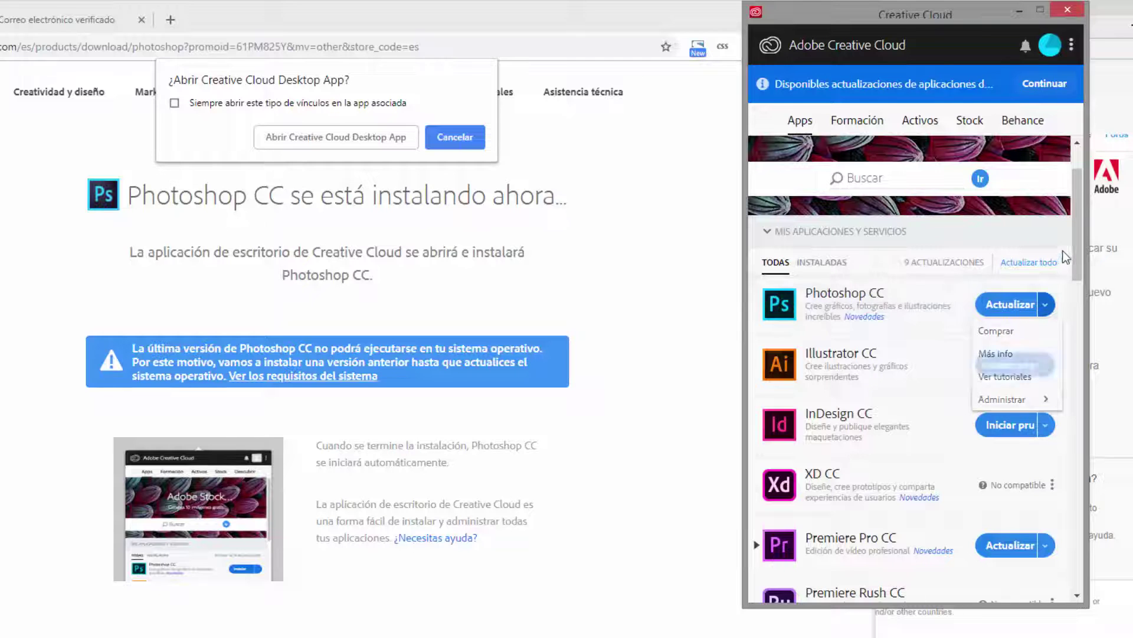
{"action": "scroll", "coordinate": [903, 285], "scroll_direction": "down", "scroll_amount": 1}
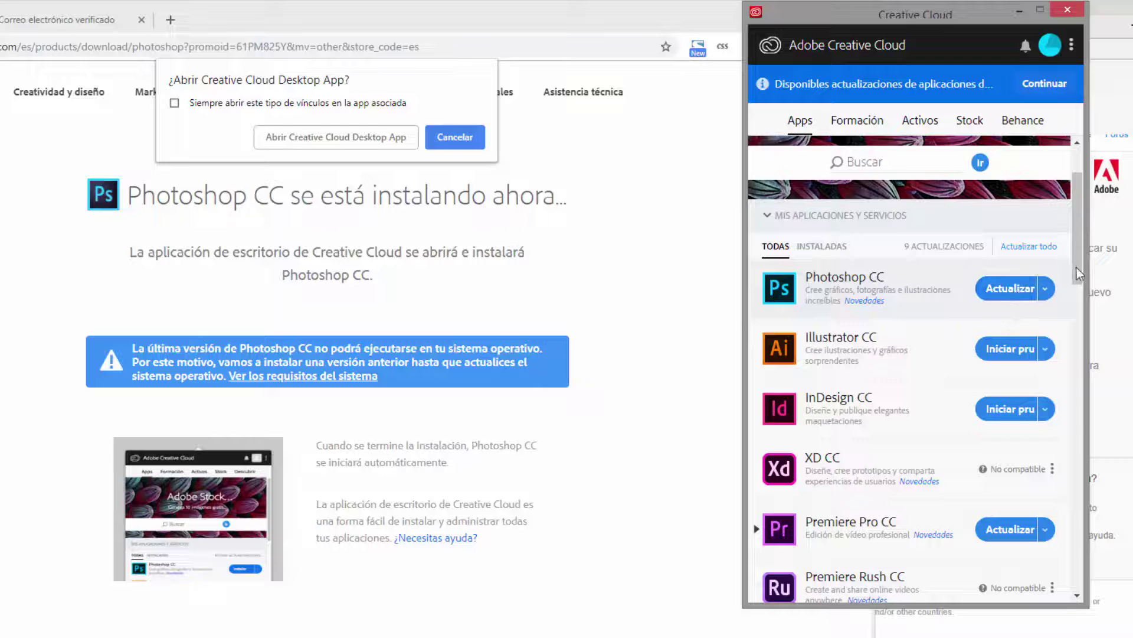
{"action": "left_click_drag", "start_coordinate": [1077, 267], "coordinate": [1089, 454]}
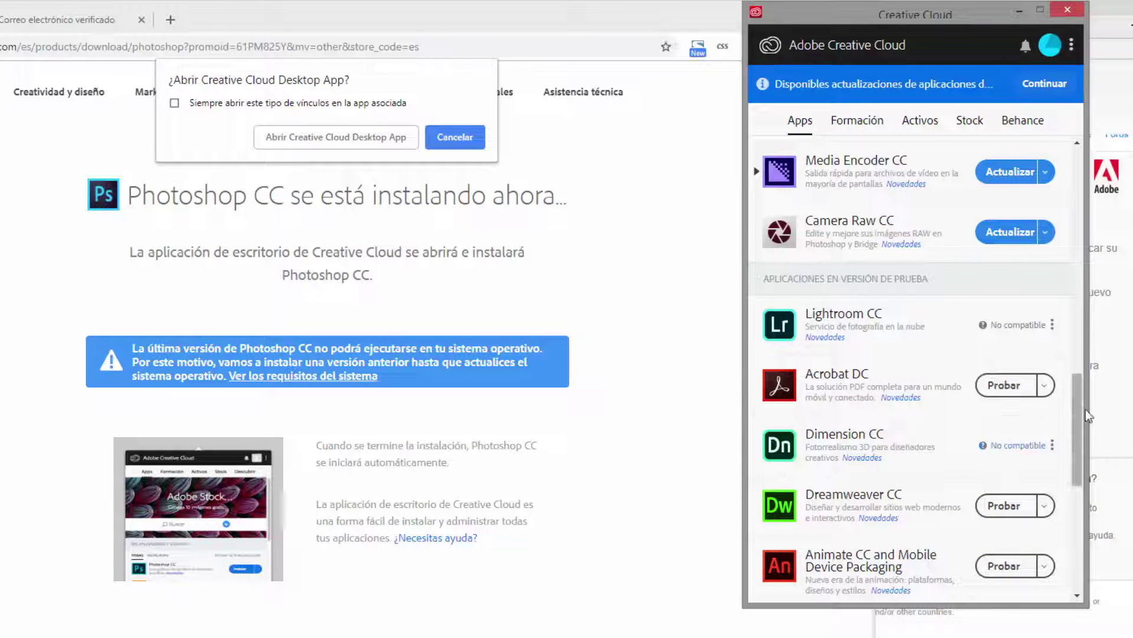
{"action": "left_click_drag", "start_coordinate": [1079, 421], "coordinate": [1071, 221]}
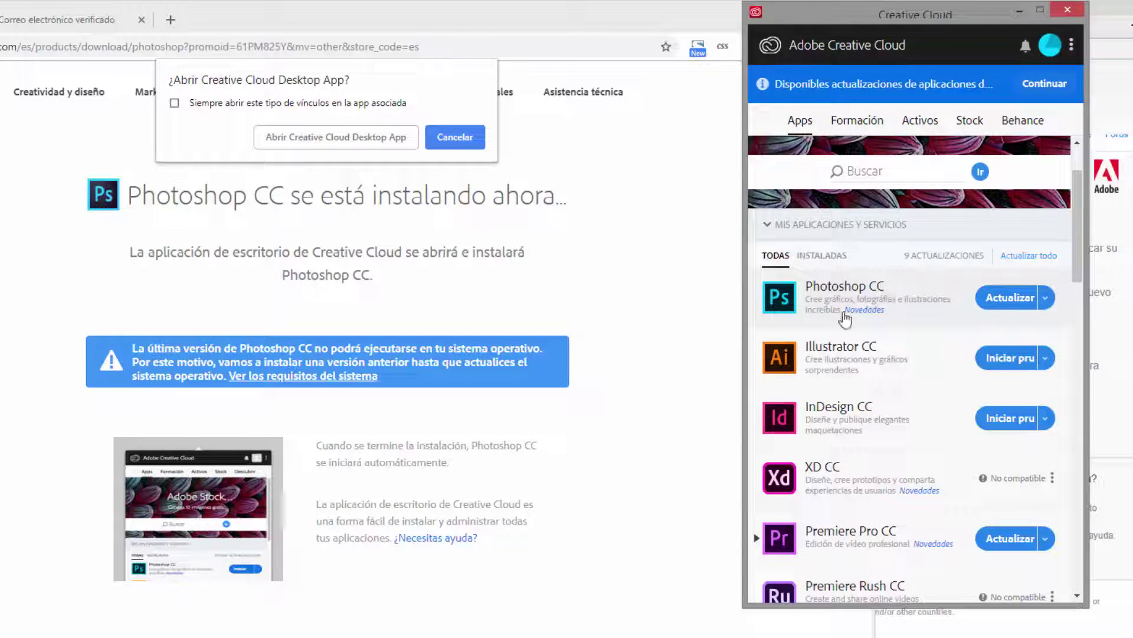
{"action": "left_click_drag", "start_coordinate": [939, 23], "coordinate": [950, 33]}
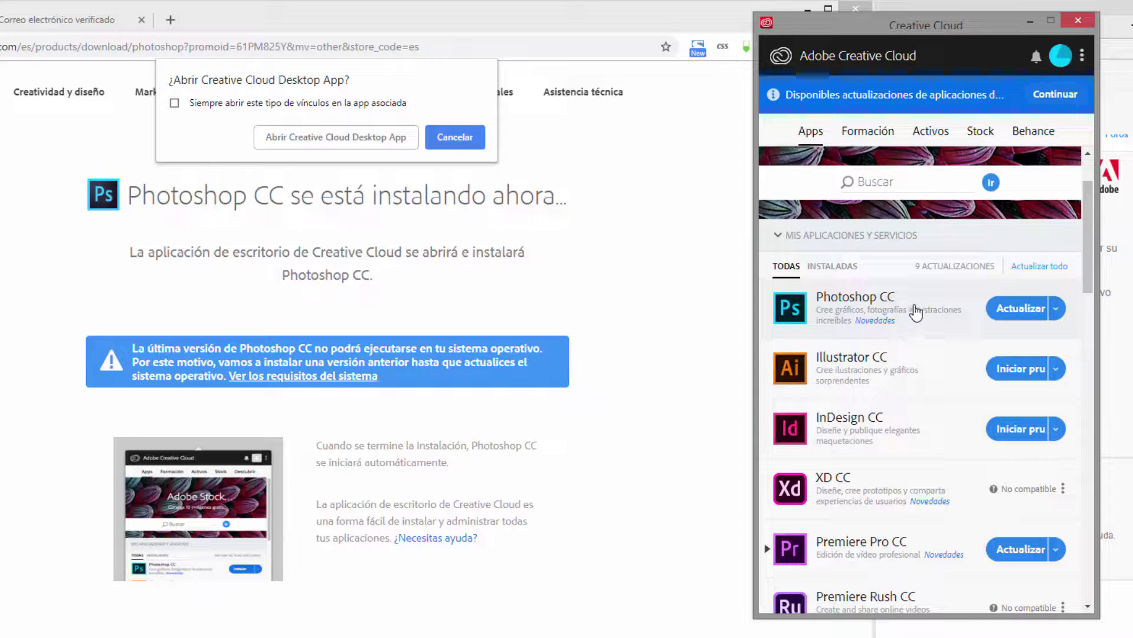
{"action": "mouse_move", "coordinate": [1088, 233]}
{"action": "left_mouse_down"}
{"action": "mouse_move", "coordinate": [1089, 303]}
{"action": "mouse_move", "coordinate": [1086, 264]}
{"action": "left_mouse_up"}
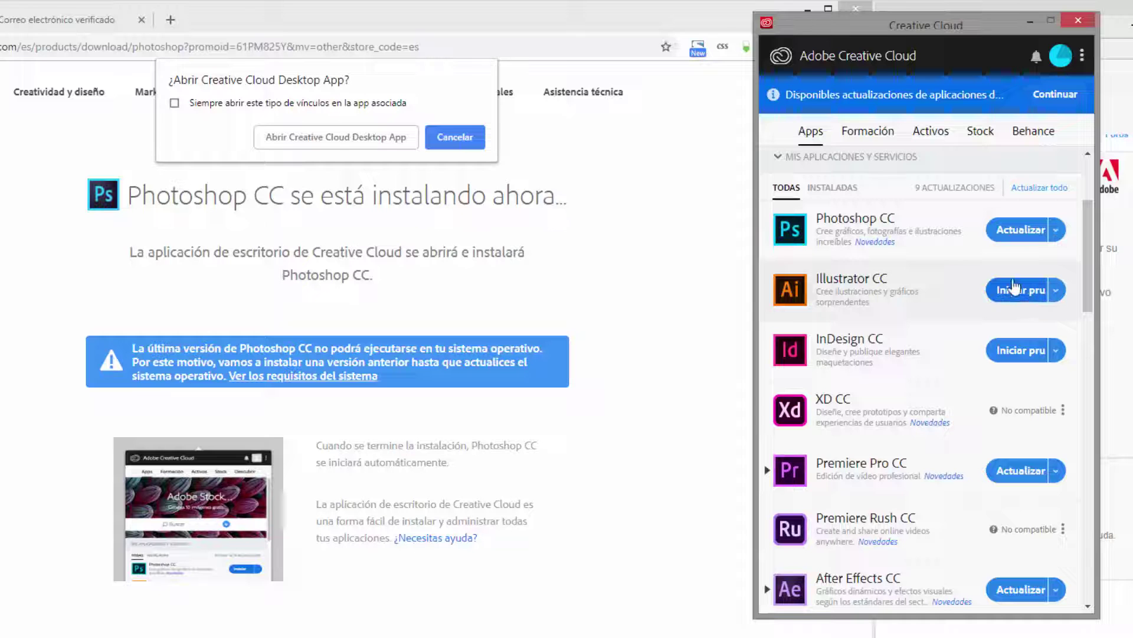
{"action": "left_click_drag", "start_coordinate": [1090, 256], "coordinate": [1095, 464]}
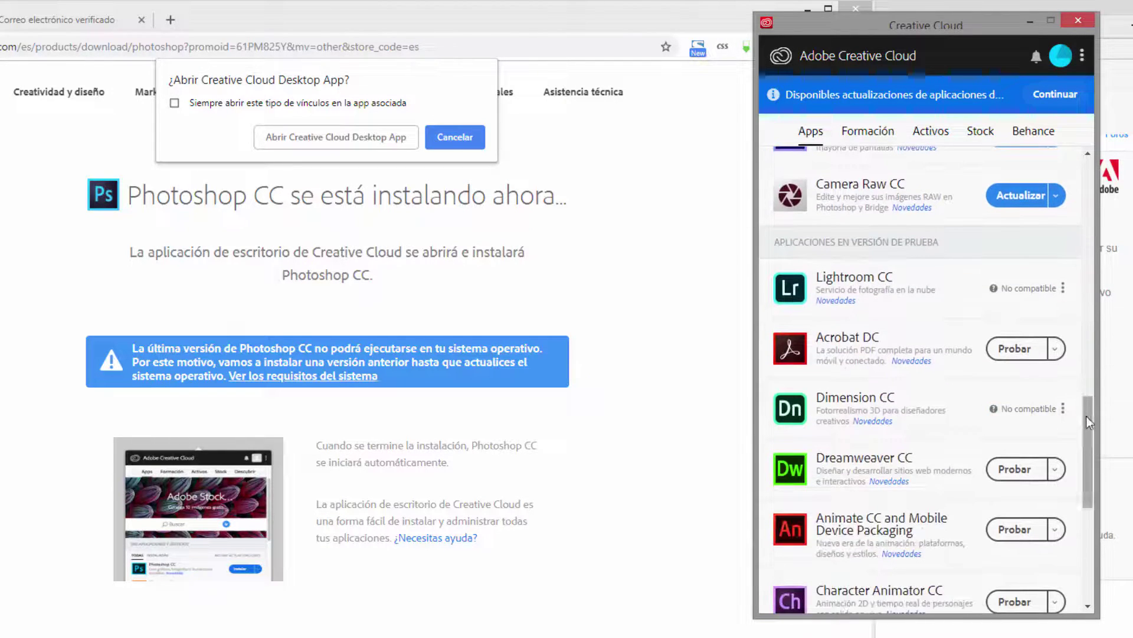
{"action": "left_click_drag", "start_coordinate": [1086, 416], "coordinate": [1085, 234]}
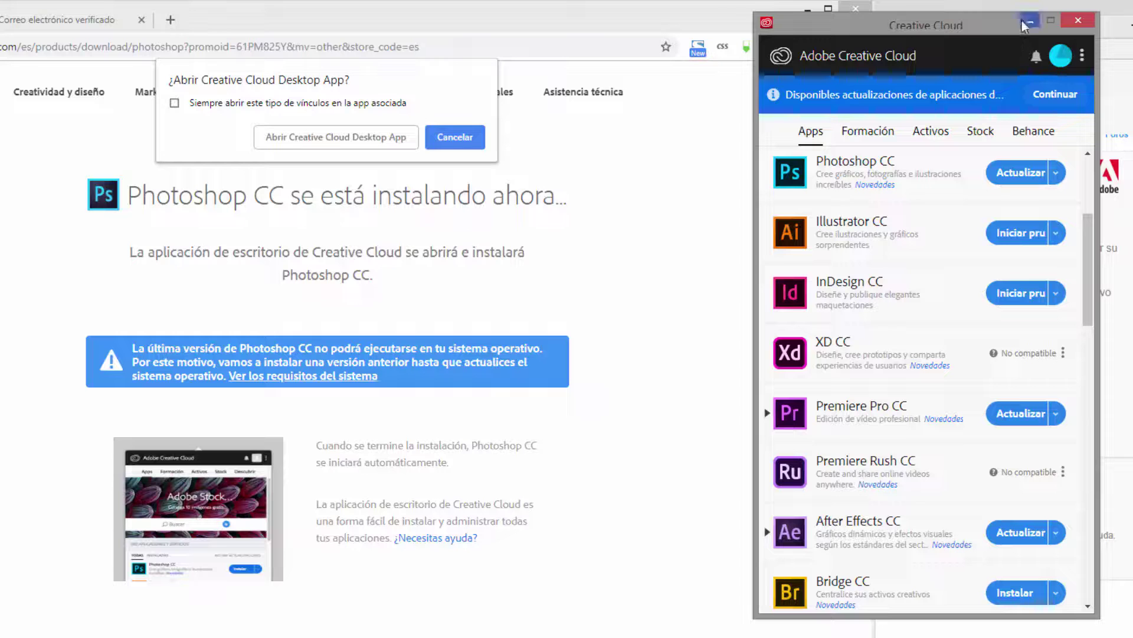
Minimize the browser and launch Adobe Photoshop CC 2018 from a Windows 'photoshop' search.
{"action": "left_click", "coordinate": [808, 7]}
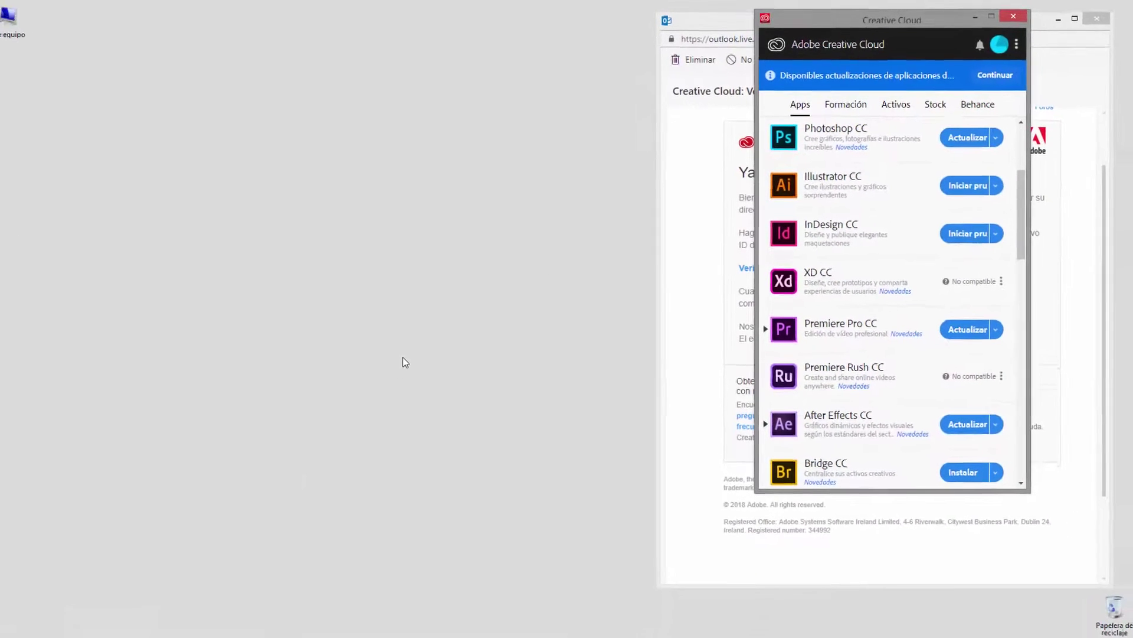
{"action": "left_click", "coordinate": [14, 625]}
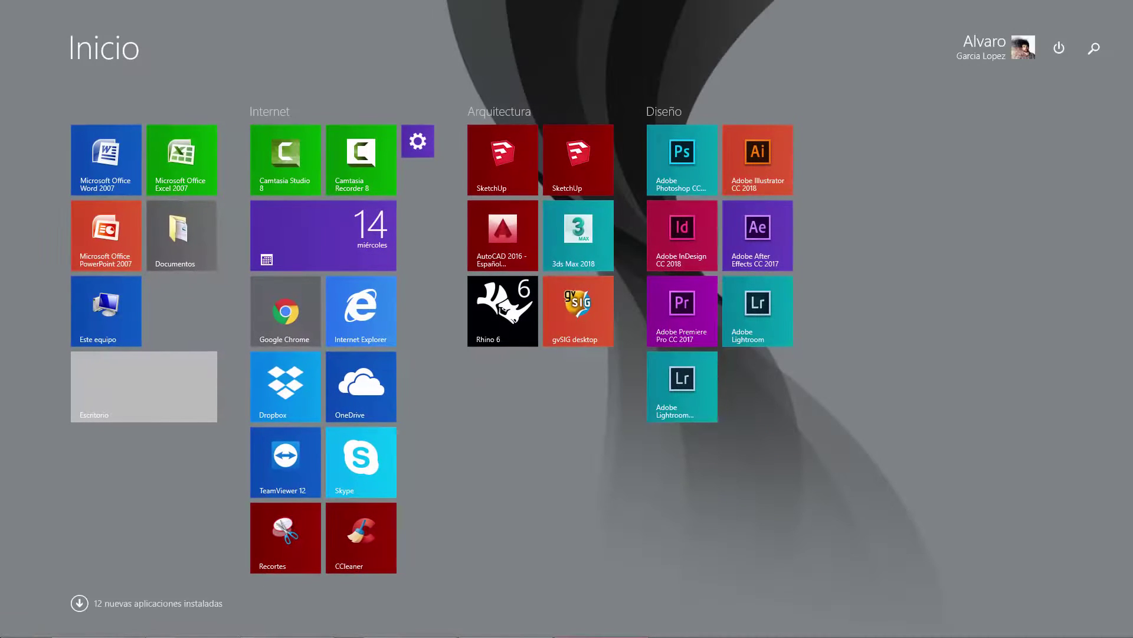
{"action": "type", "text": "photoshop CC 2018"}
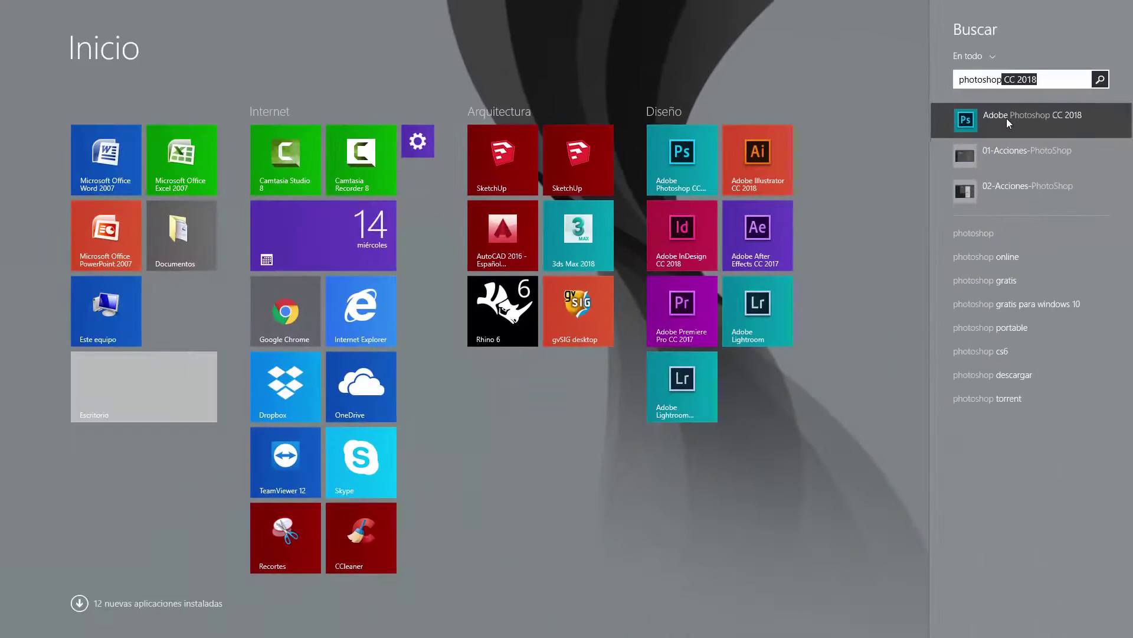
{"action": "left_click", "coordinate": [1007, 119]}
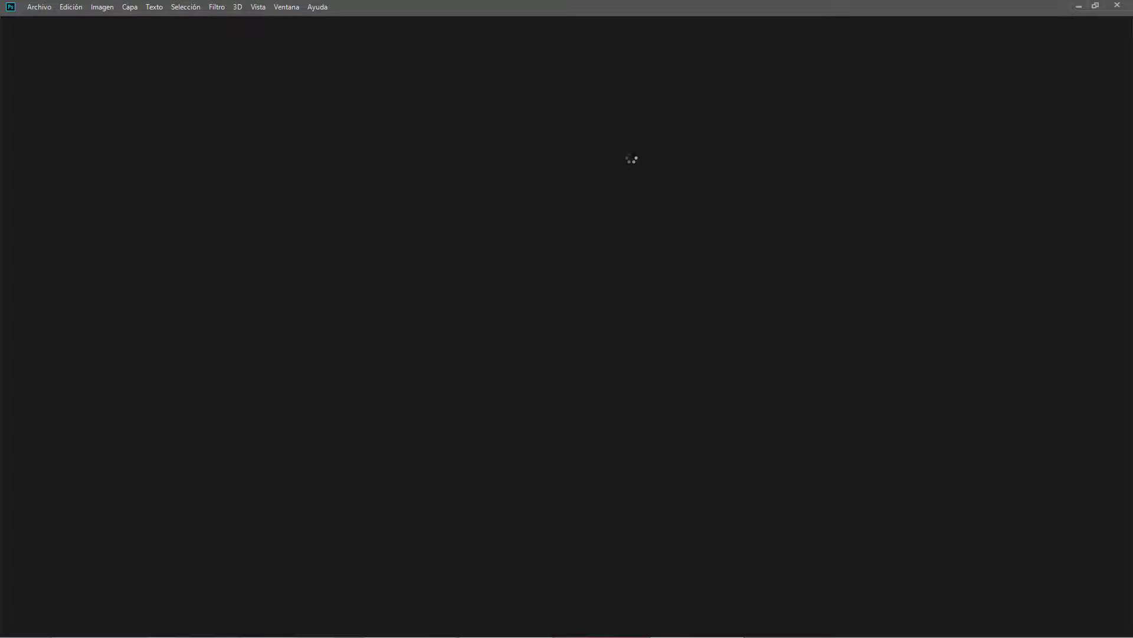
Minimize Photoshop and reposition the Creative Cloud window near the desktop centre.
{"action": "left_click", "coordinate": [1078, 7]}
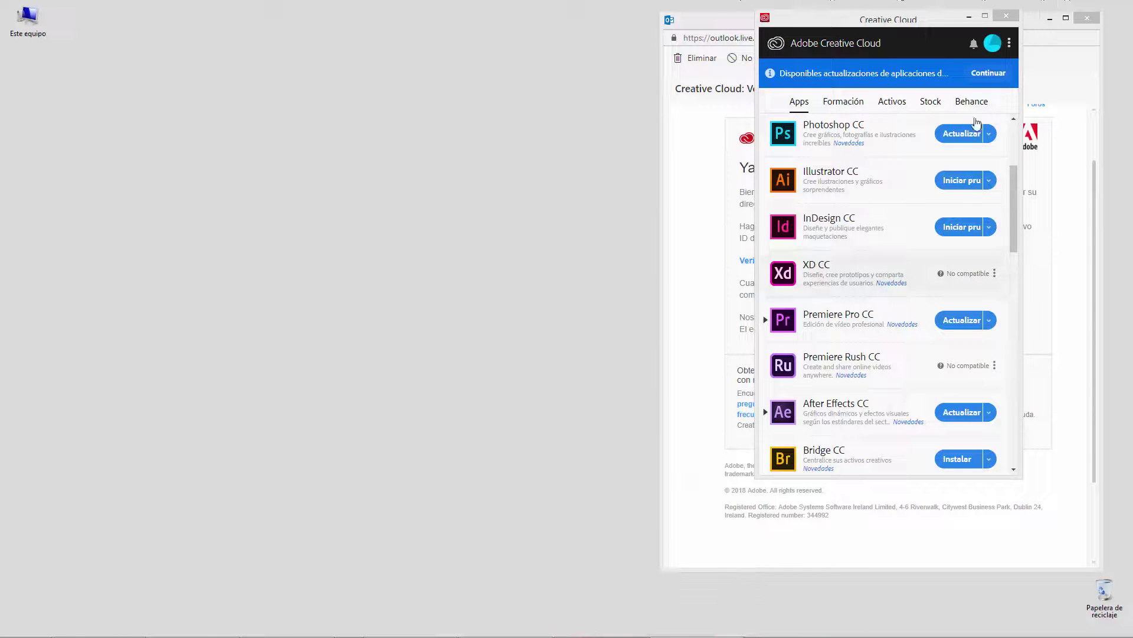
{"action": "mouse_move", "coordinate": [866, 11]}
{"action": "left_mouse_down"}
{"action": "mouse_move", "coordinate": [523, 89]}
{"action": "mouse_move", "coordinate": [735, 87]}
{"action": "left_mouse_up"}
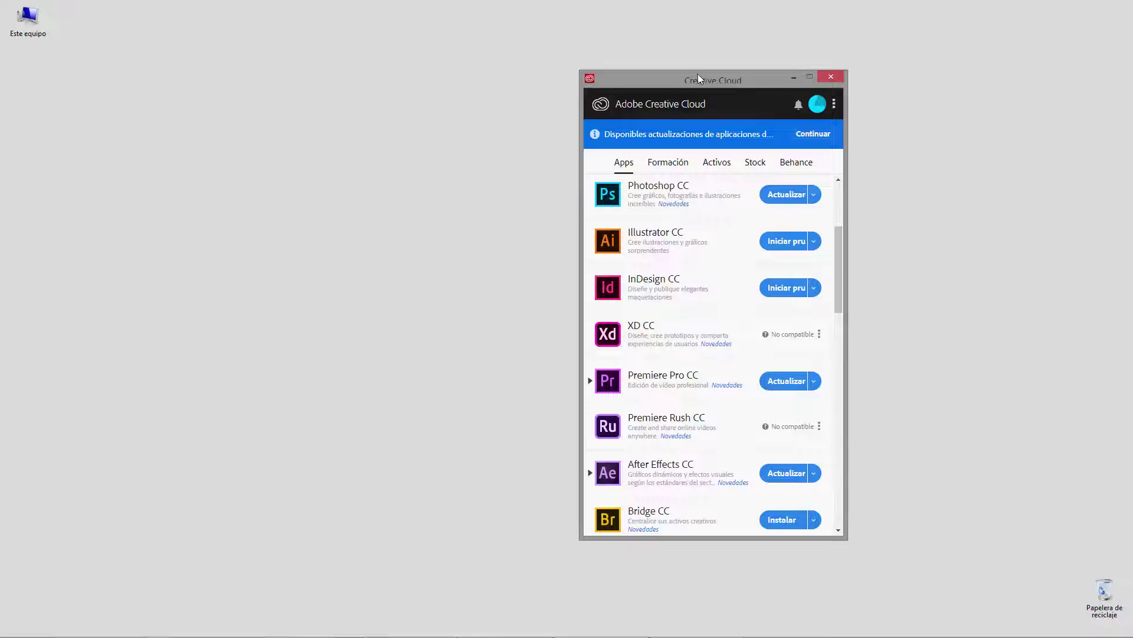
{"action": "left_click_drag", "start_coordinate": [697, 74], "coordinate": [820, 66]}
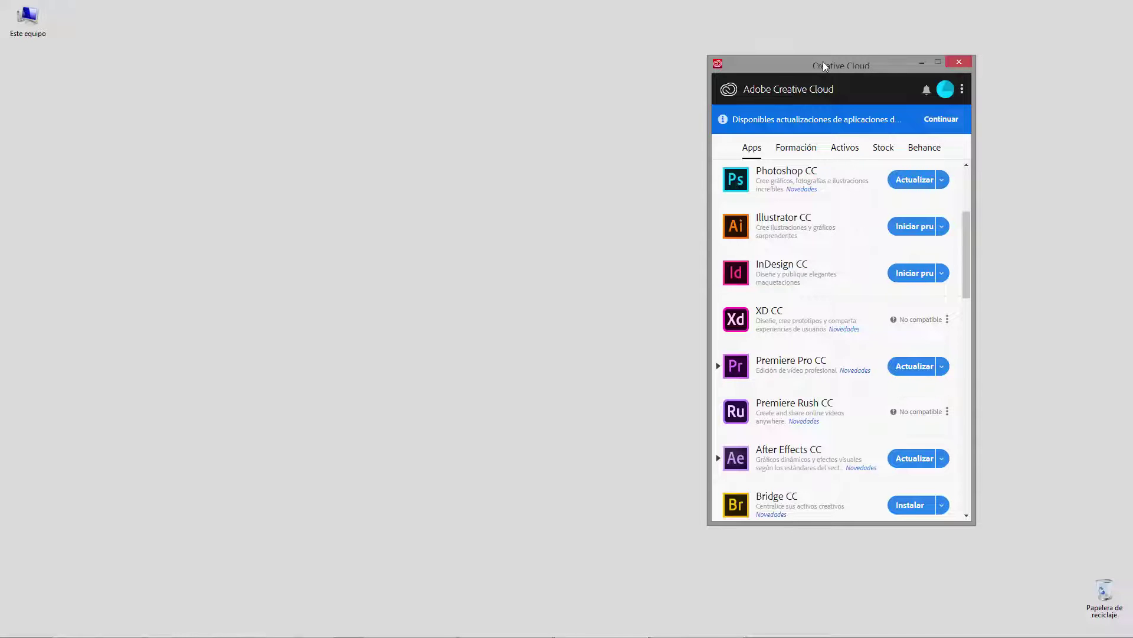
{"action": "left_click", "coordinate": [563, 193]}
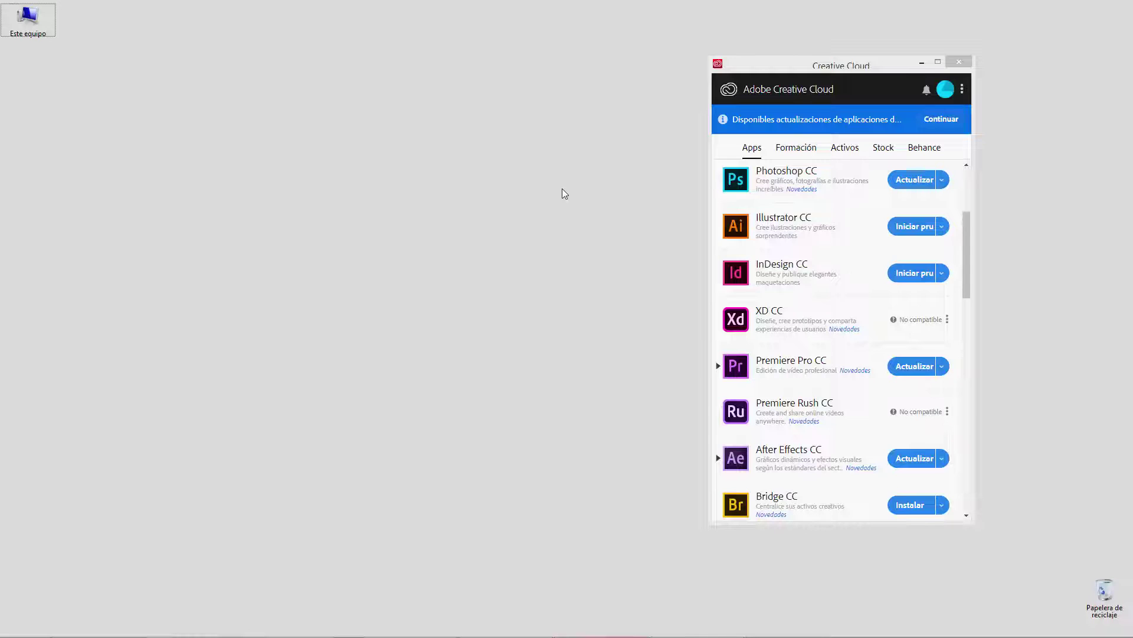